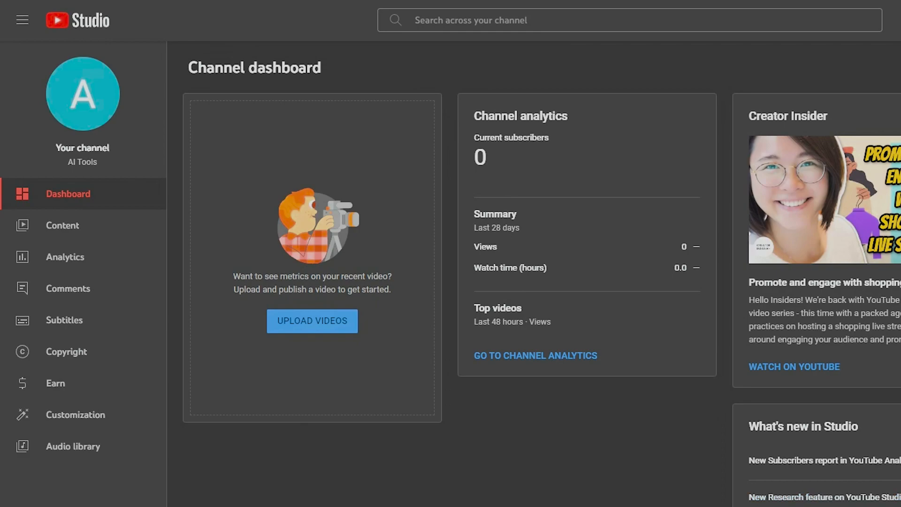
# Look through the channel's content, analytics and dashboard pages in YouTube Studio
pyautogui.click(74, 229)
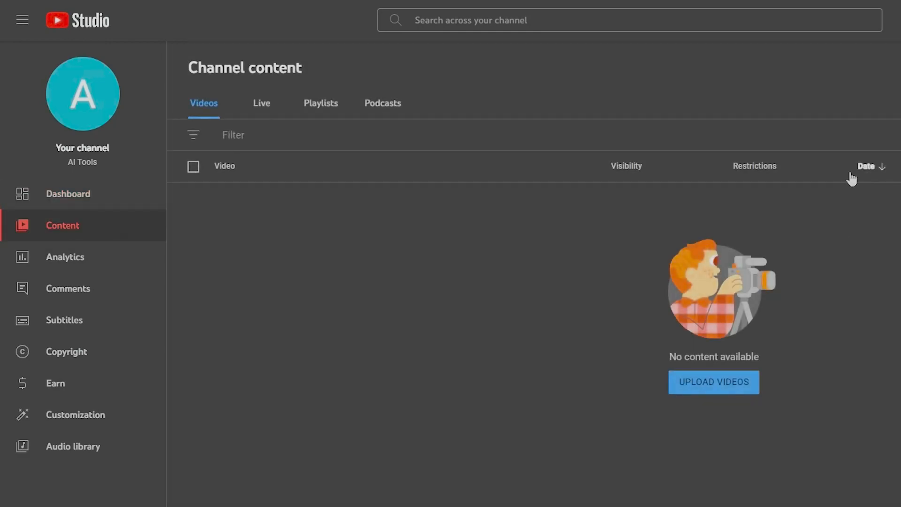
pyautogui.click(50, 260)
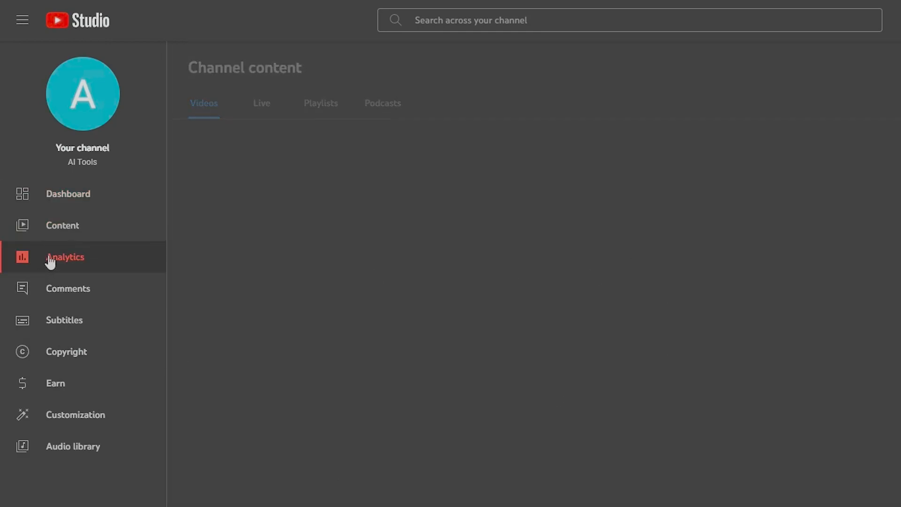
pyautogui.click(82, 206)
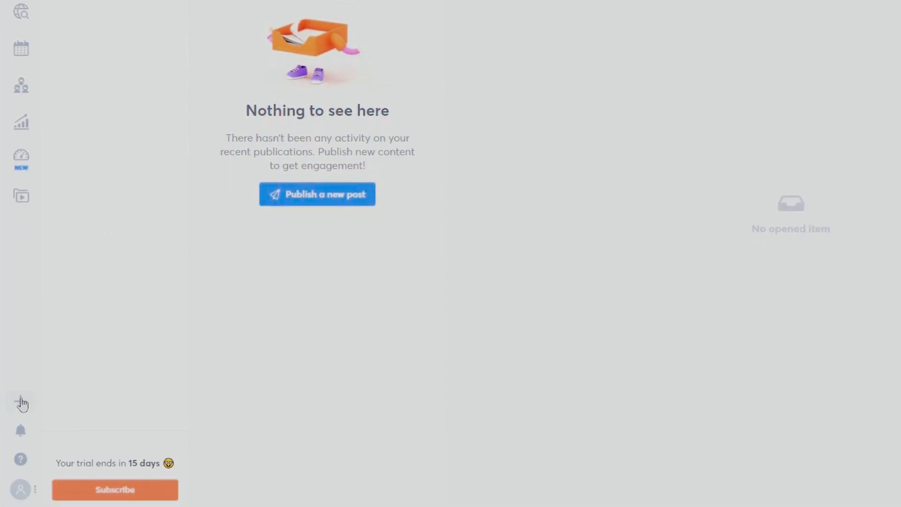
# Switch to Agorapulse and open the page for adding a social profile
pyautogui.click(21, 402)
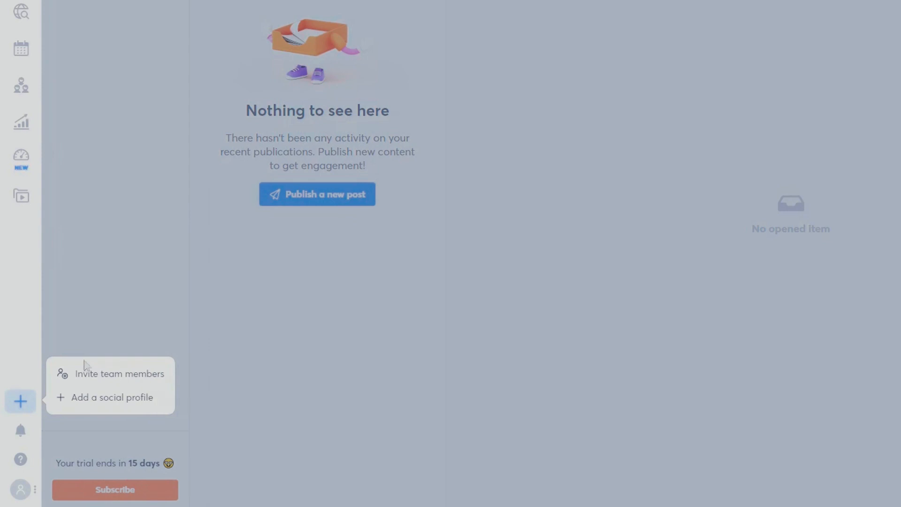
pyautogui.click(116, 402)
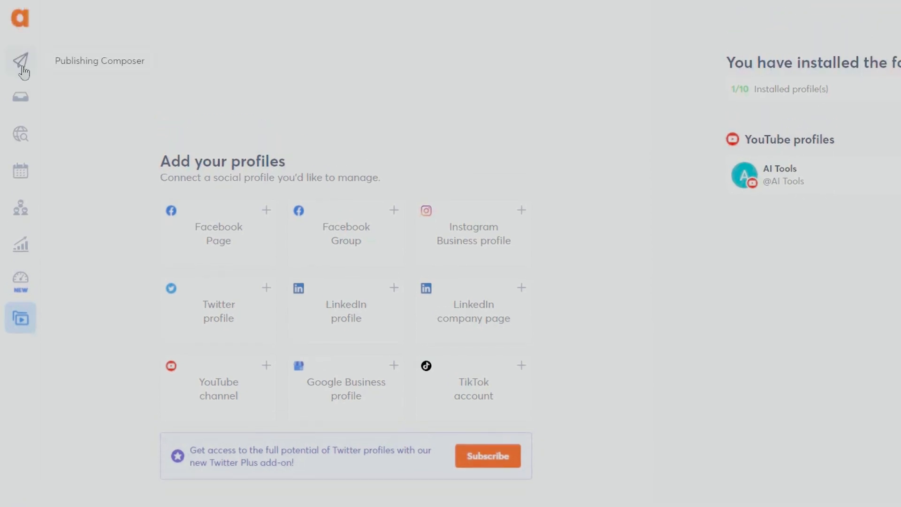
# Start a new post and toggle the AI Tools YouTube profile off and on, leaving it selected
pyautogui.click(20, 68)
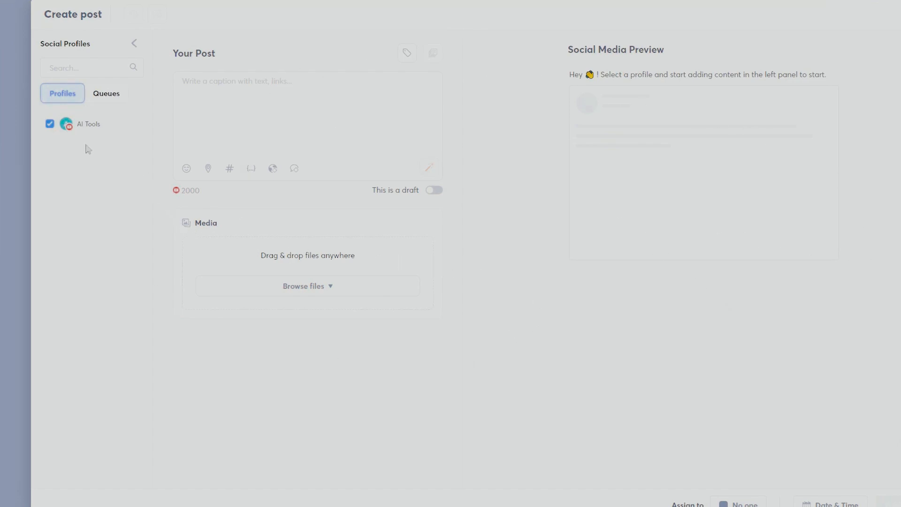
pyautogui.click(50, 124)
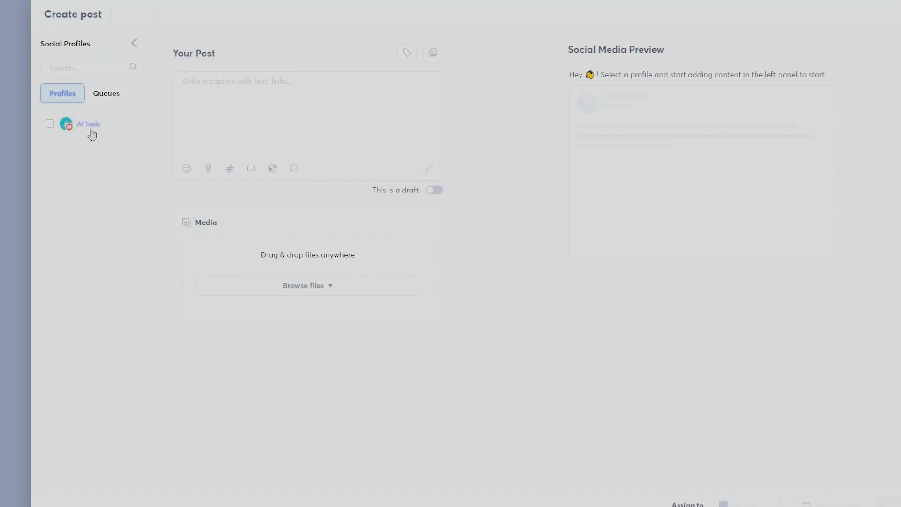
pyautogui.click(49, 125)
pyautogui.click(323, 97)
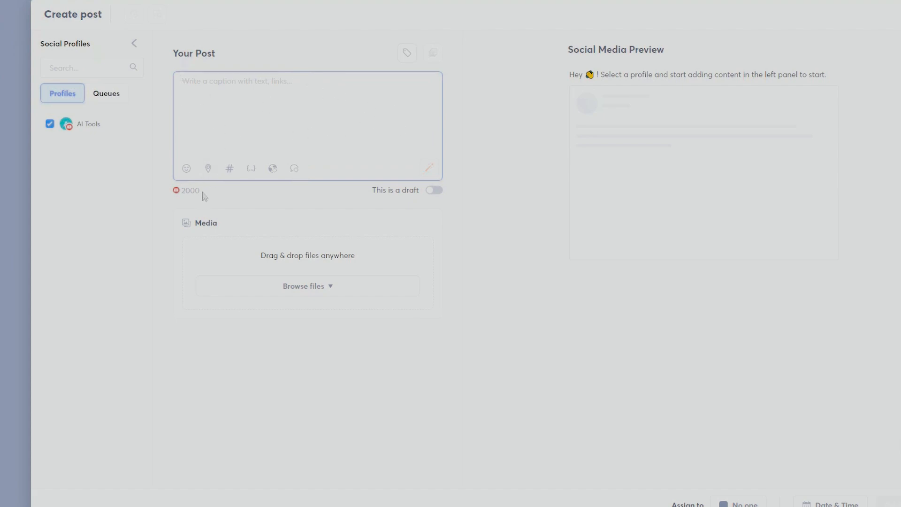
pyautogui.click(49, 125)
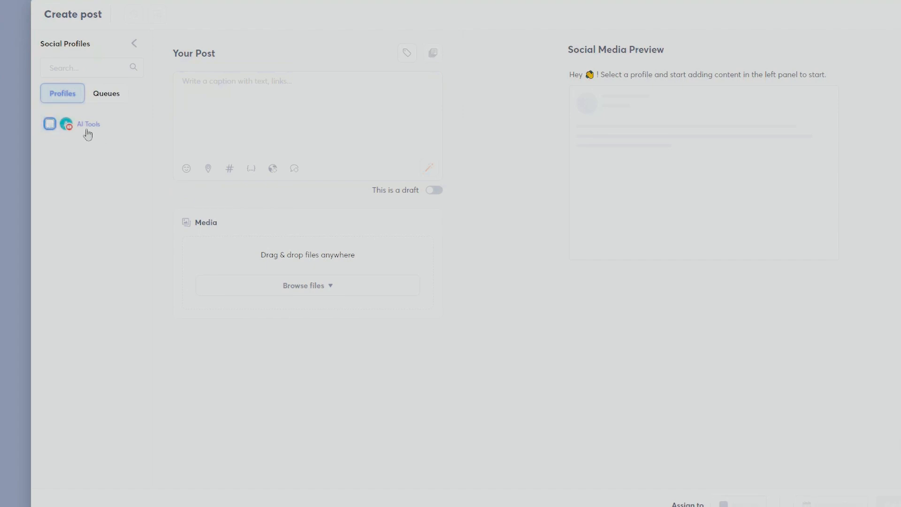
pyautogui.click(49, 125)
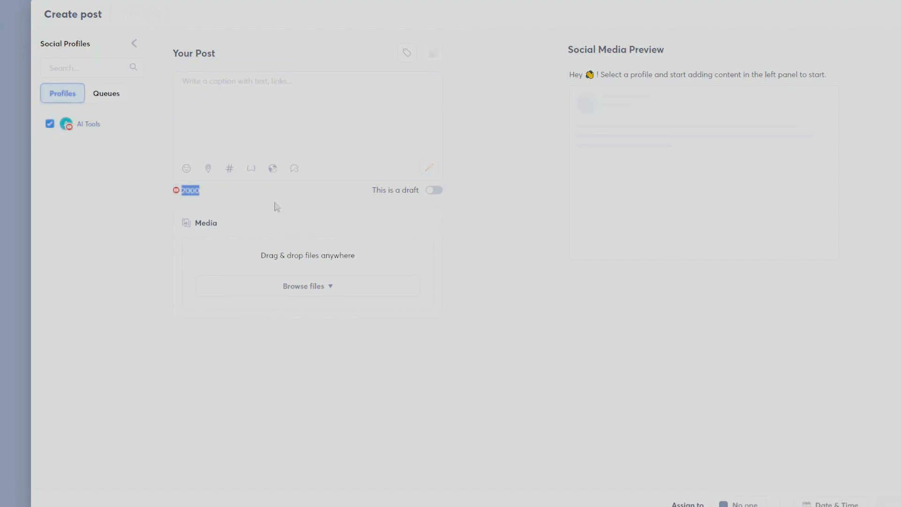
# Write the caption "Check this video out" in the new post
pyautogui.click(270, 112)
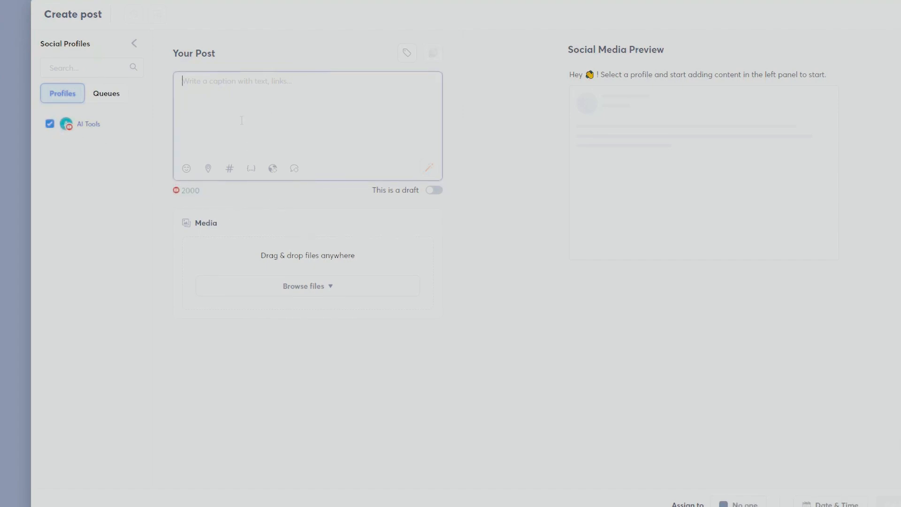
pyautogui.write('Check t')
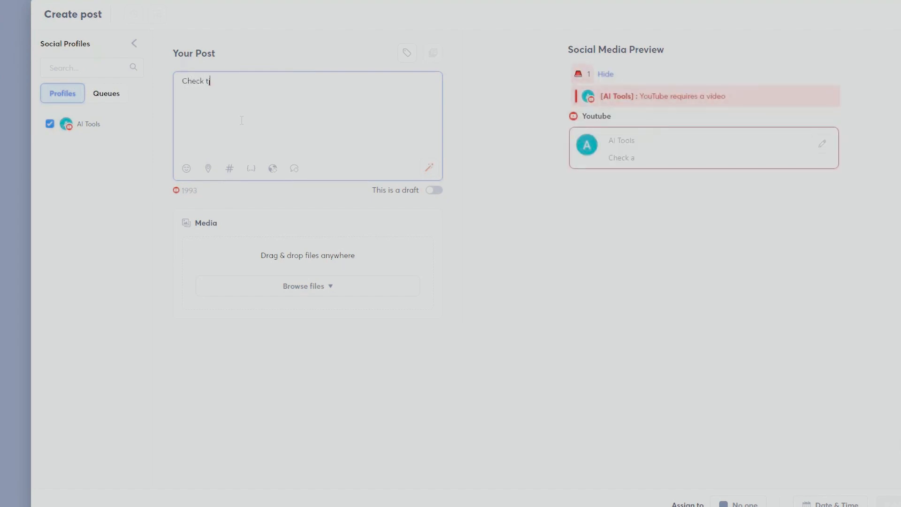
pyautogui.write('j')
pyautogui.press('BackSpace')
pyautogui.write('his video out')
pyautogui.click(135, 353)
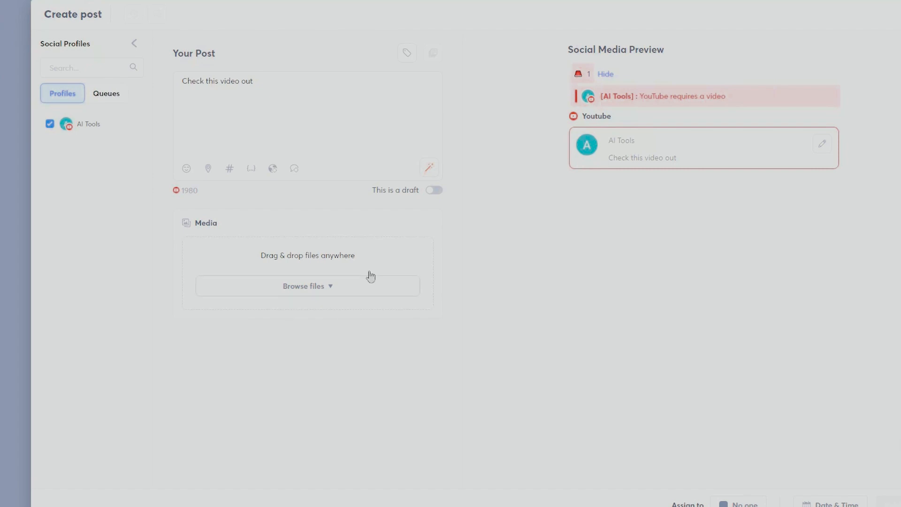
# View the available sources for the post's media files and leave the composer without attaching anything
pyautogui.click(319, 288)
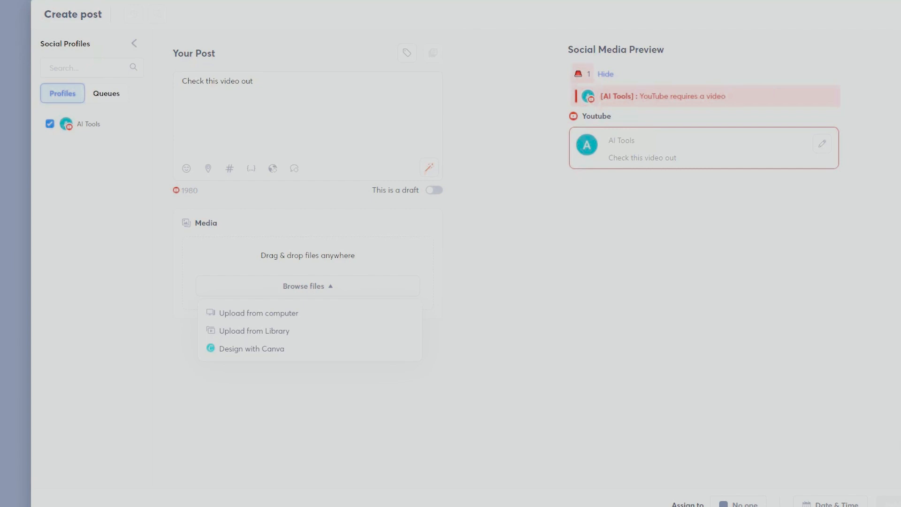
pyautogui.press('Escape')
pyautogui.click(551, 295)
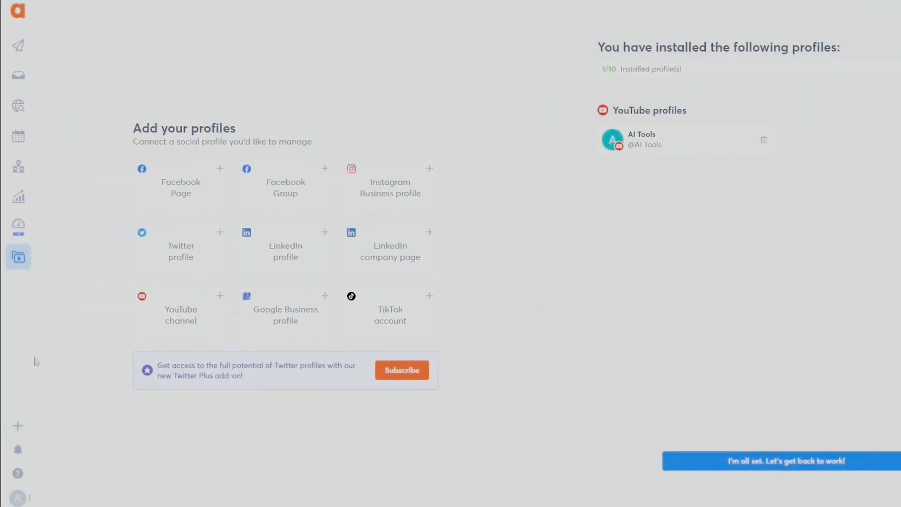
# Look through the content library's asset library, drafts and queues
pyautogui.click(18, 261)
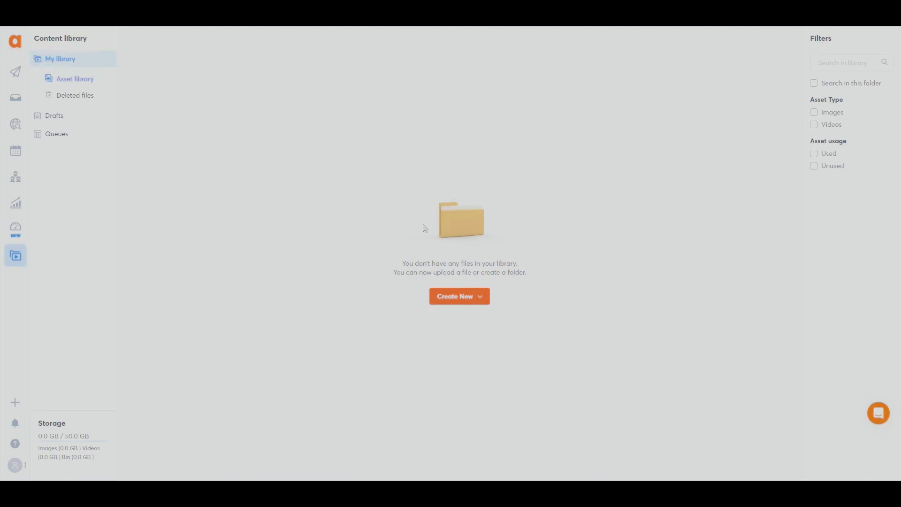
pyautogui.click(56, 116)
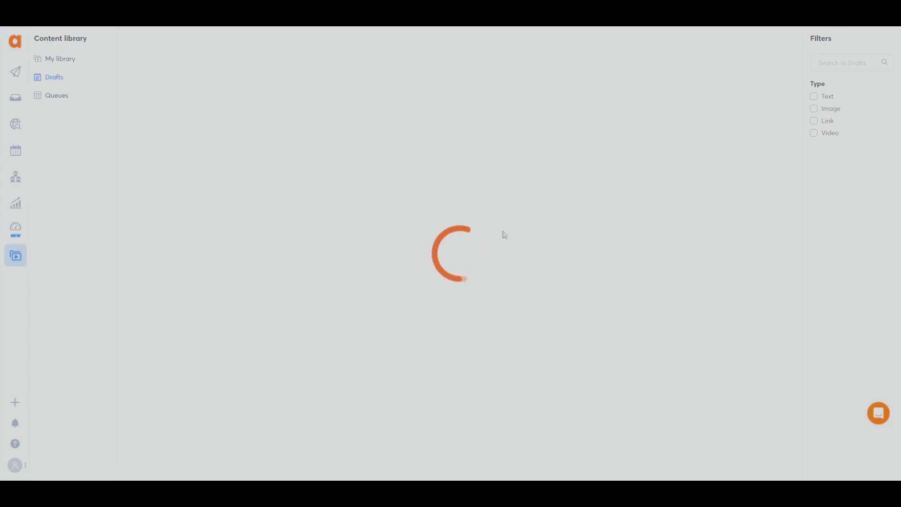
pyautogui.click(55, 96)
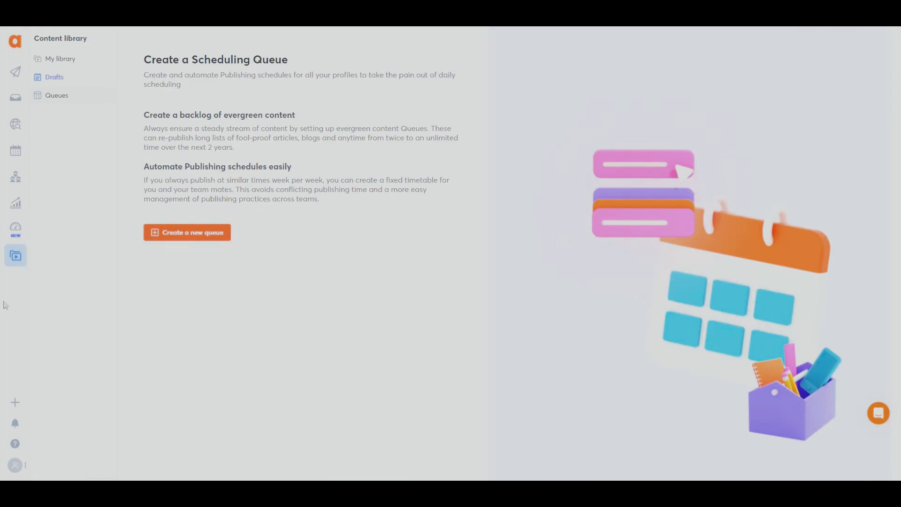
# Start a new post for the AI Tools YouTube profile with the caption "Check this video out!"
pyautogui.click(17, 73)
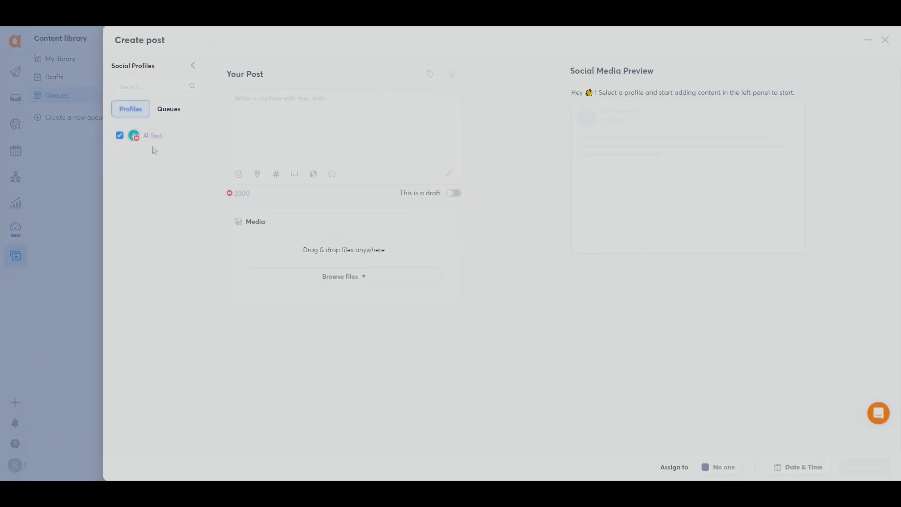
pyautogui.click(358, 113)
pyautogui.write('Create')
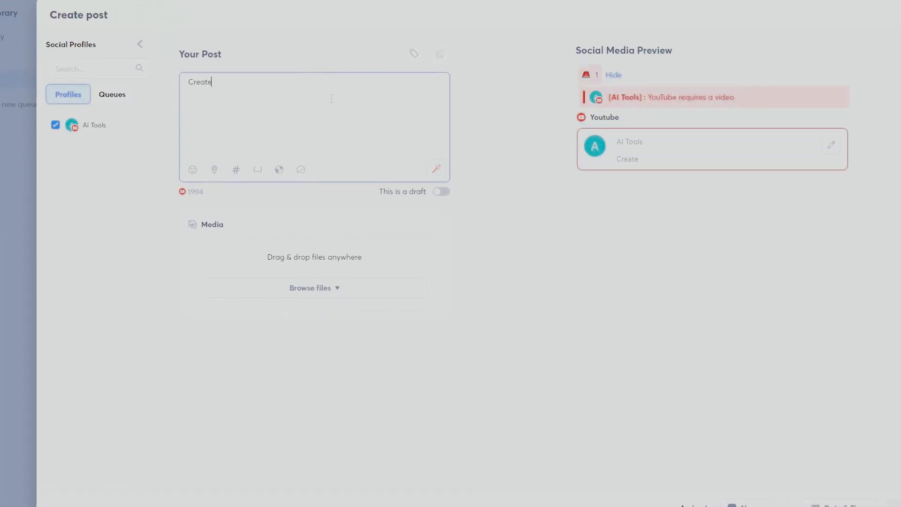
pyautogui.hotkey('ctrl', 'a')
pyautogui.write('T')
pyautogui.press('BackSpace')
pyautogui.write('Check this')
pyautogui.write(' video wi')
pyautogui.press('BackSpace')
pyautogui.press('BackSpace')
pyautogui.press('BackSpace')
pyautogui.write('out!')
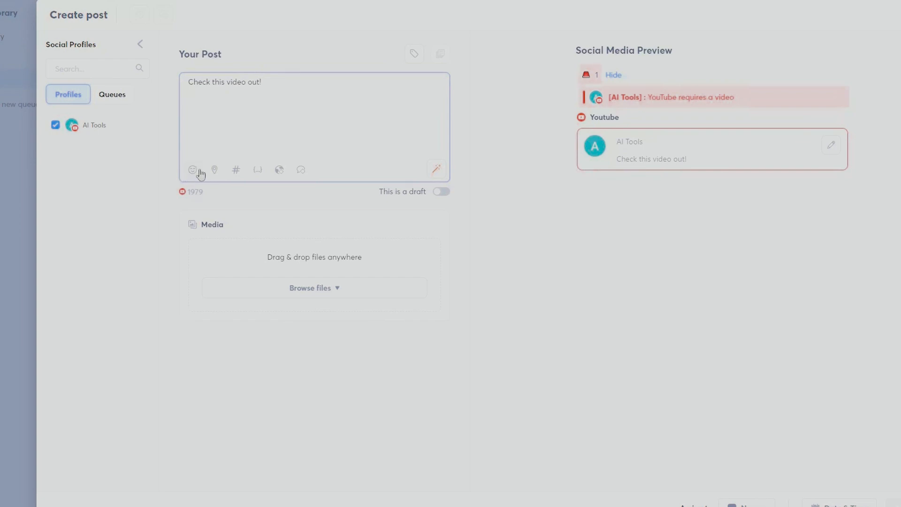
# Create a hashtag group named "Travel Hashtag" containing #travel #adventure #vlog
pyautogui.click(234, 171)
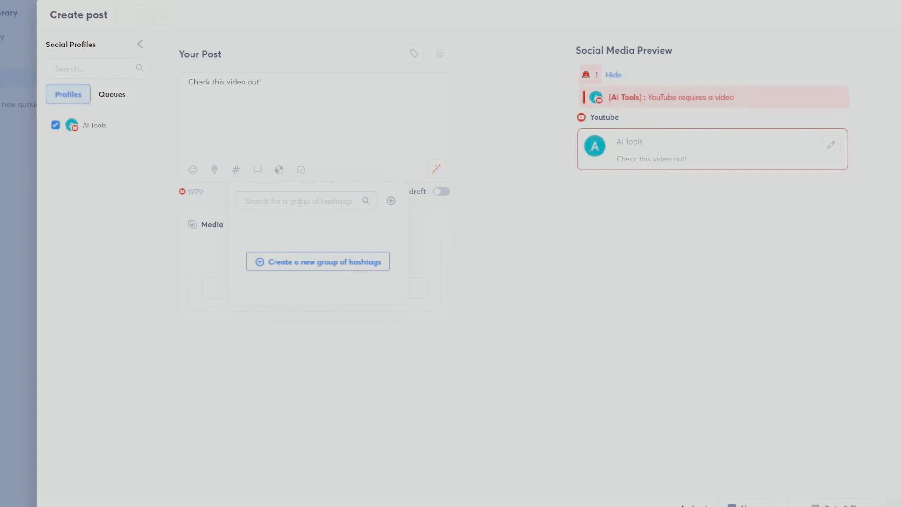
pyautogui.click(301, 263)
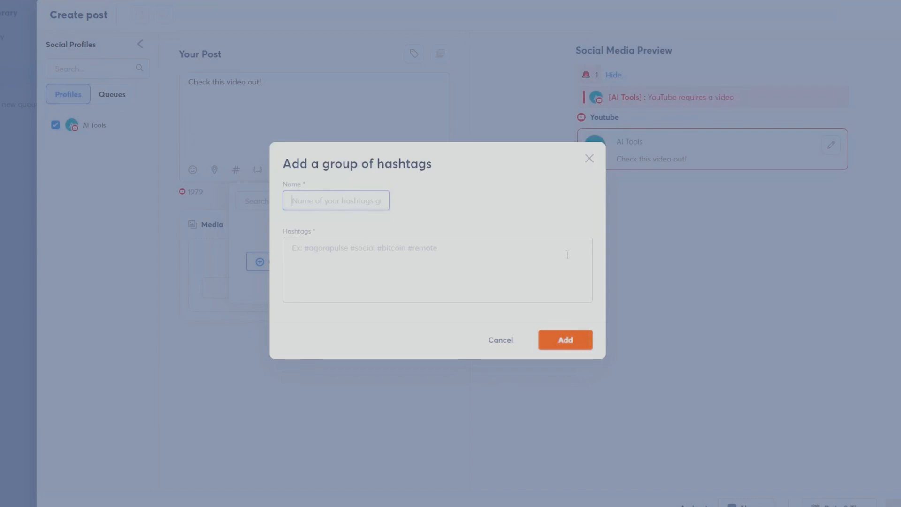
pyautogui.write('Tre')
pyautogui.write('vel Hashtag')
pyautogui.click(523, 264)
pyautogui.write('#')
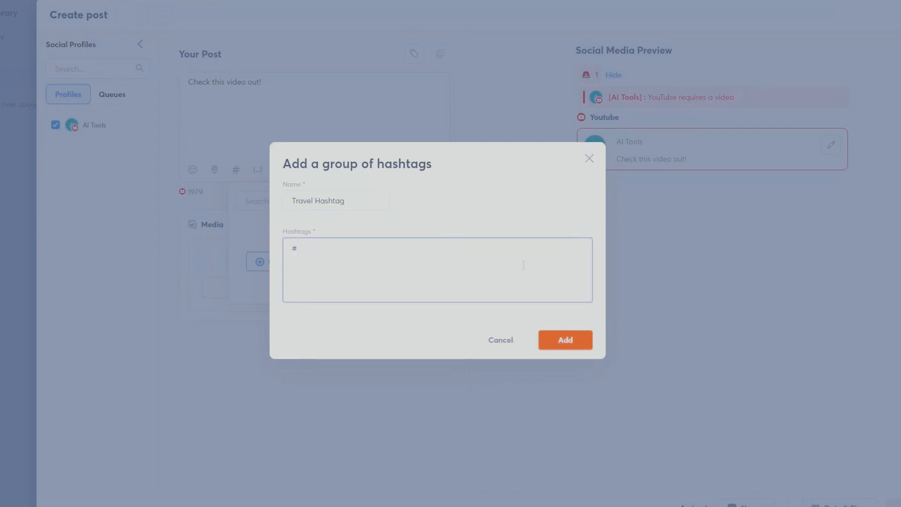
pyautogui.write('travel')
pyautogui.press('BackSpace')
pyautogui.write('l #adventure #vlog')
pyautogui.click(570, 343)
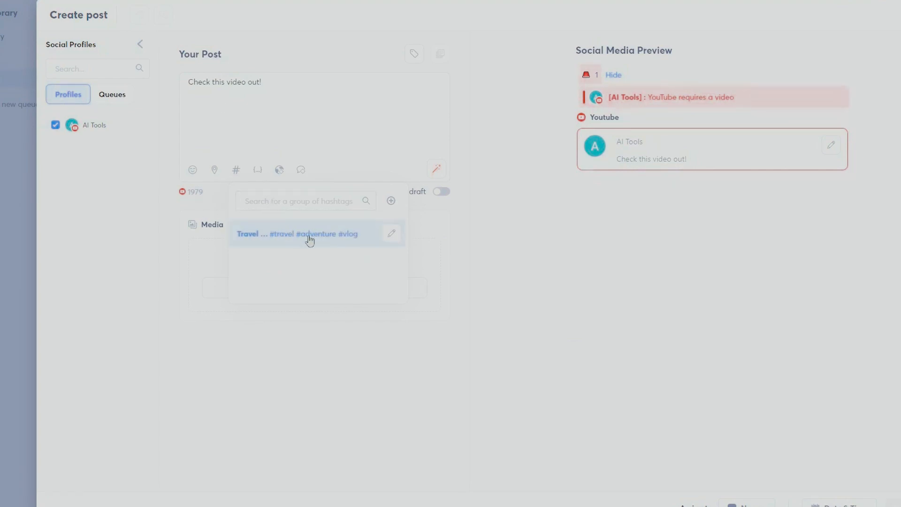
# Insert the travel hashtag group into the caption and separate it from the text above with a blank line
pyautogui.click(256, 240)
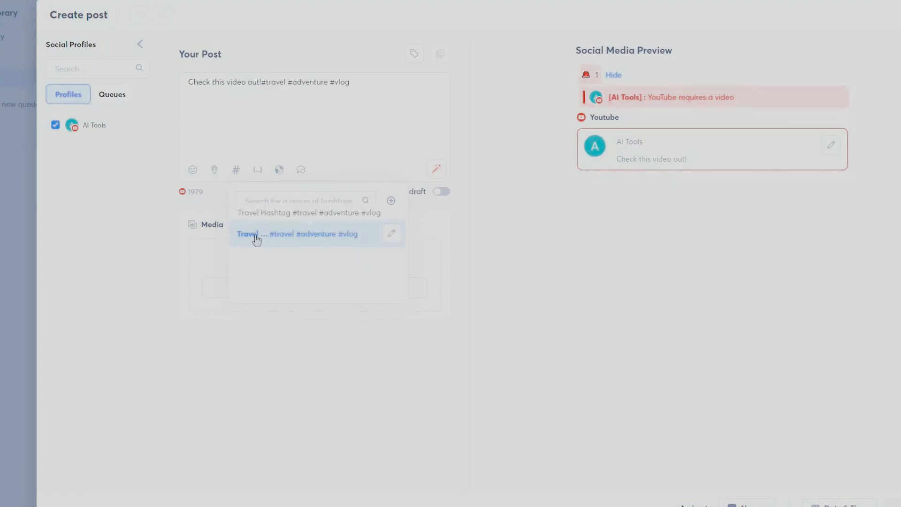
pyautogui.click(631, 282)
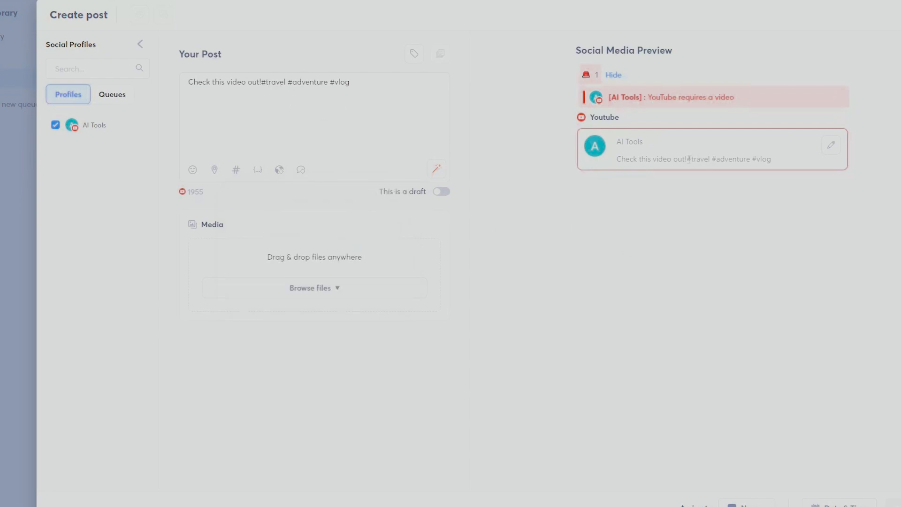
pyautogui.click(262, 83)
pyautogui.click(261, 82)
pyautogui.press('Return')
pyautogui.press('Return')
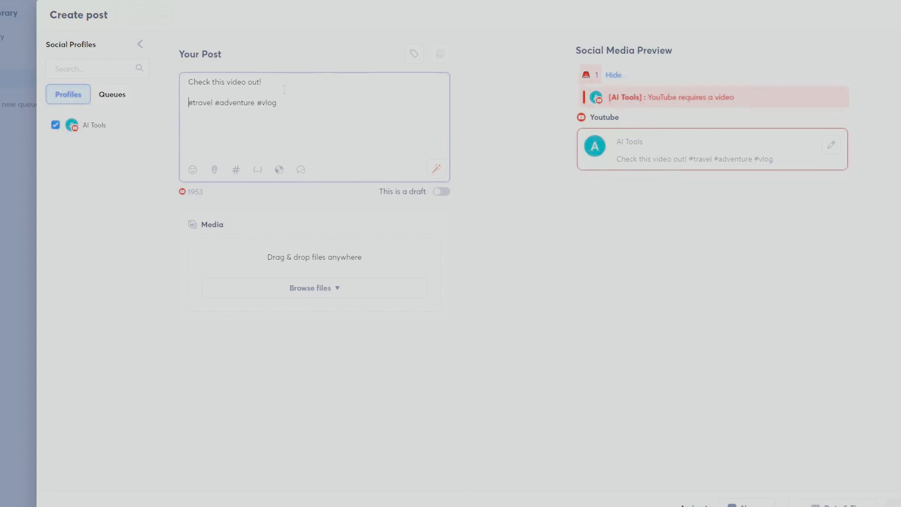
# Replace the caption's first line with "Travelling to Japan and watch the cherry blossoms", keeping the hashtags below
pyautogui.tripleClick(276, 76)
pyautogui.click(277, 102)
pyautogui.moveTo(292, 84); pyautogui.dragTo(114, 75)
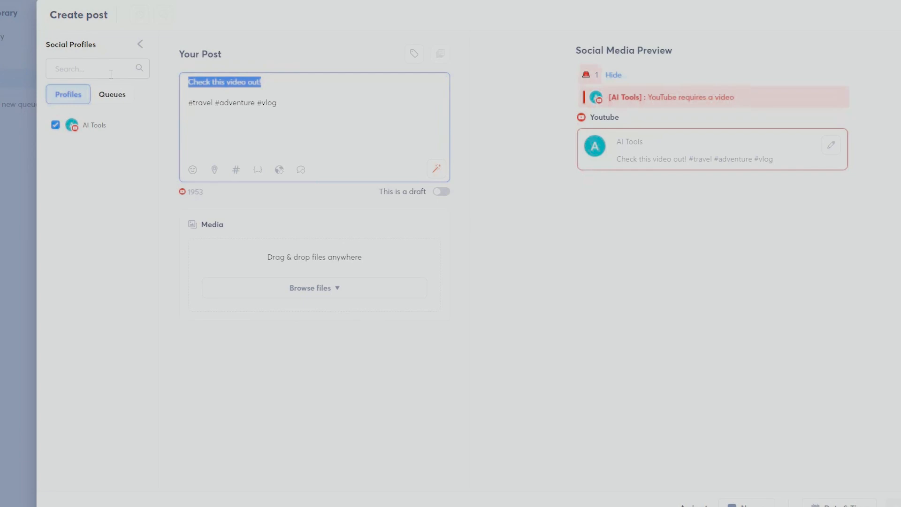
pyautogui.press('BackSpace')
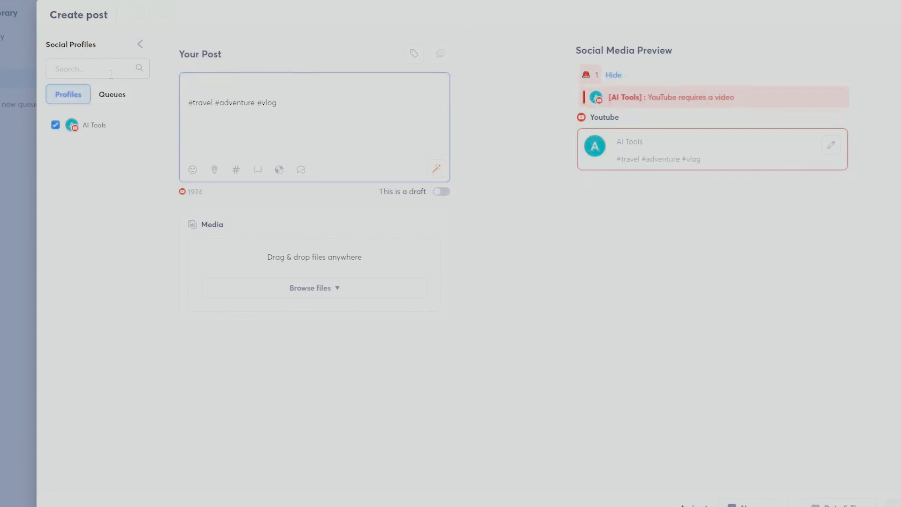
pyautogui.write('Travelling to Jap')
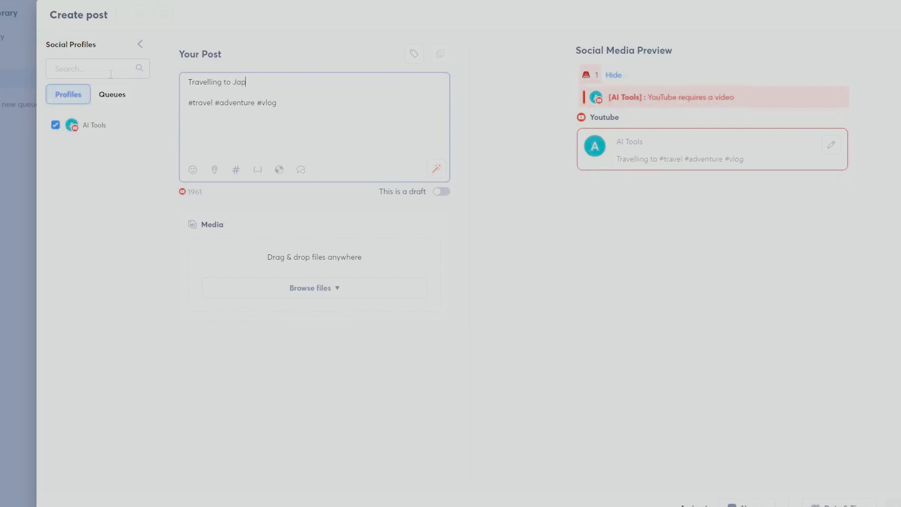
pyautogui.write('an and wo')
pyautogui.write('tch the cher')
pyautogui.write('ry blossoms')
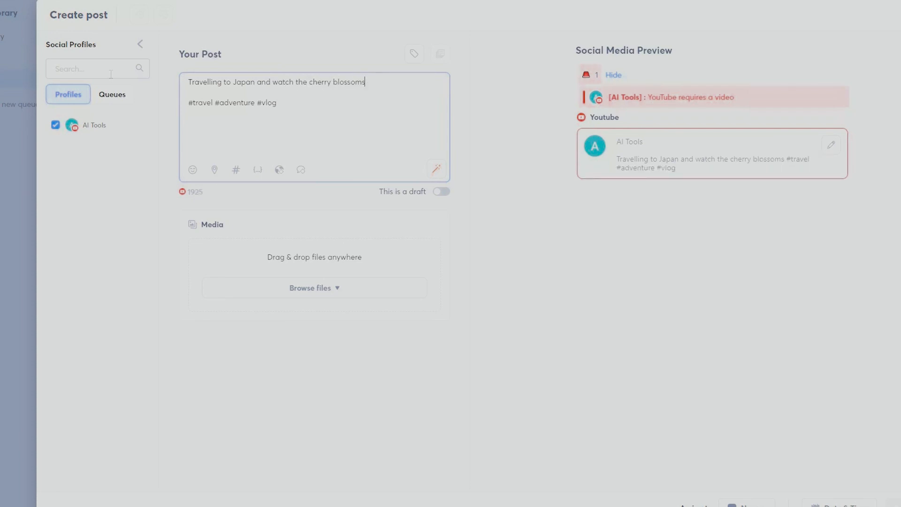
# Generate Writing Assistant versions of the caption in the Funny tone and in the Engaging tone
pyautogui.click(436, 169)
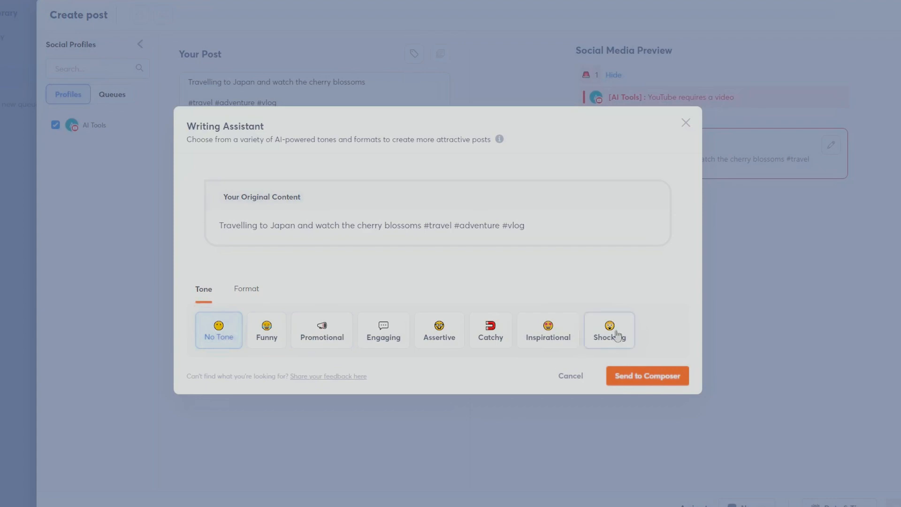
pyautogui.click(266, 333)
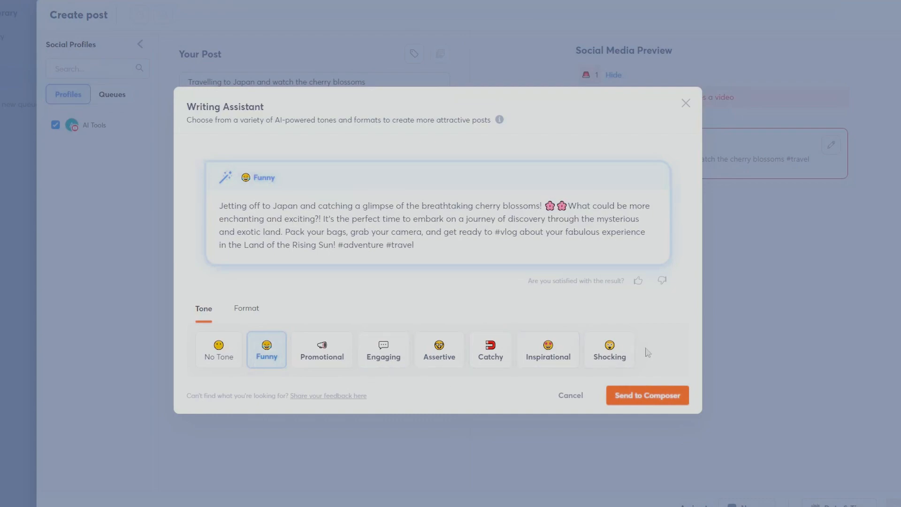
pyautogui.click(381, 356)
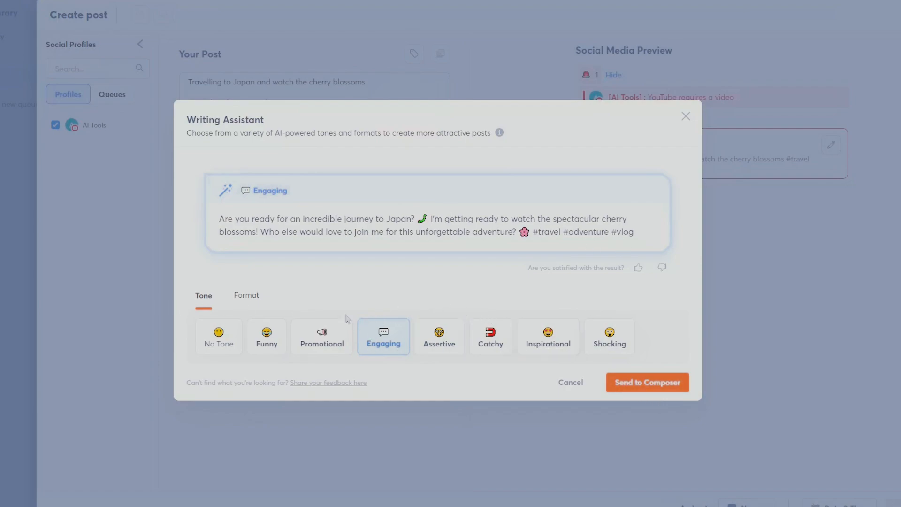
# Generate an expanded version of the engaging caption with the Writing Assistant and send it to the composer
pyautogui.click(239, 299)
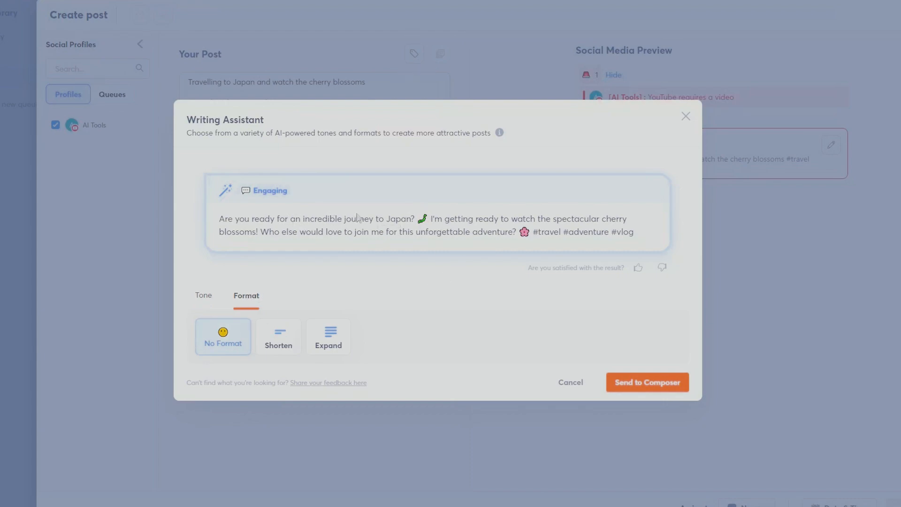
pyautogui.click(326, 336)
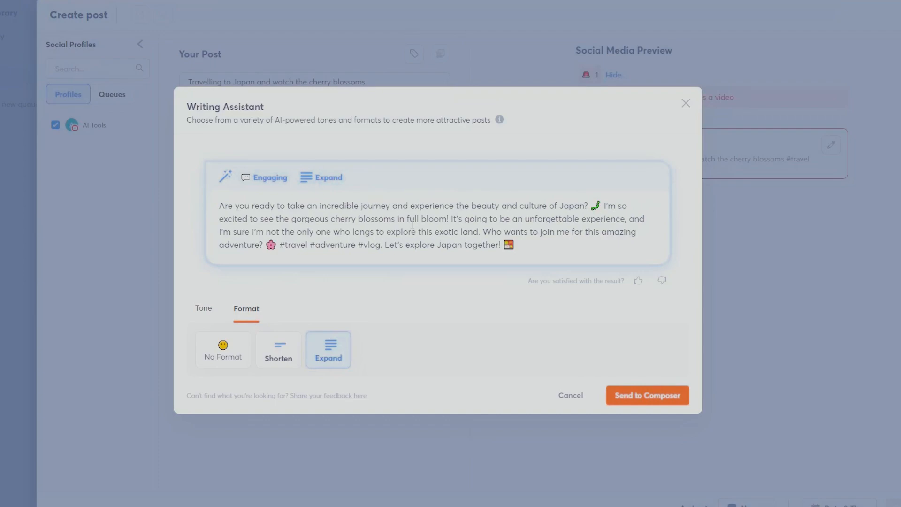
pyautogui.click(657, 395)
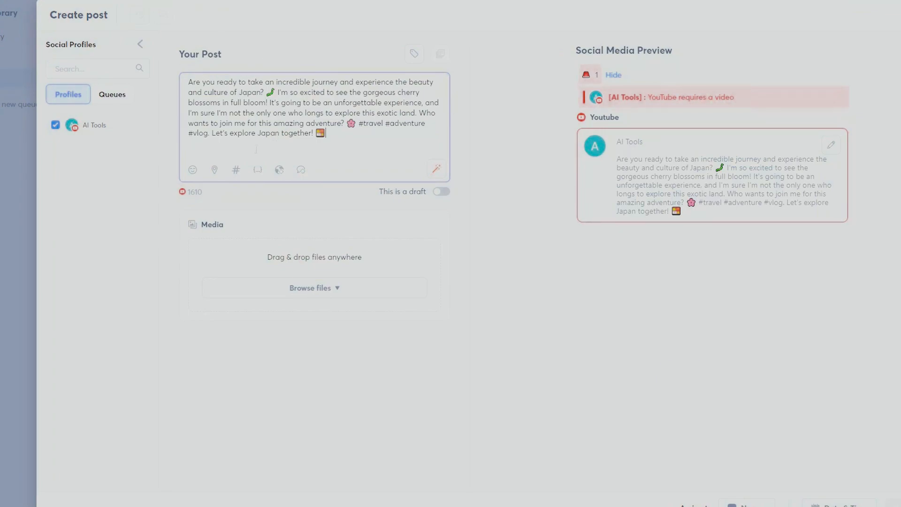
pyautogui.moveTo(277, 92); pyautogui.dragTo(266, 92)
pyautogui.moveTo(327, 134); pyautogui.dragTo(316, 134)
pyautogui.click(355, 139)
pyautogui.click(588, 372)
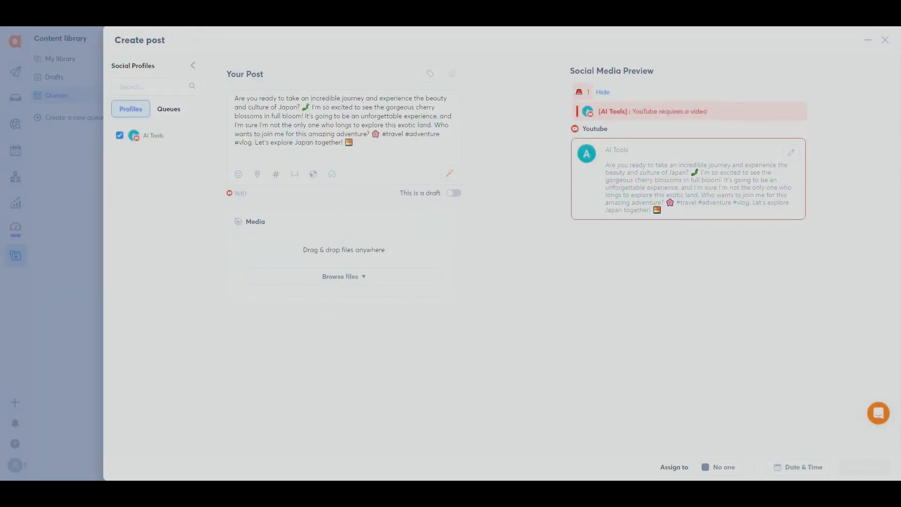
# Add the video file from the computer to the post's media
pyautogui.moveTo(898, 272); pyautogui.dragTo(399, 256)
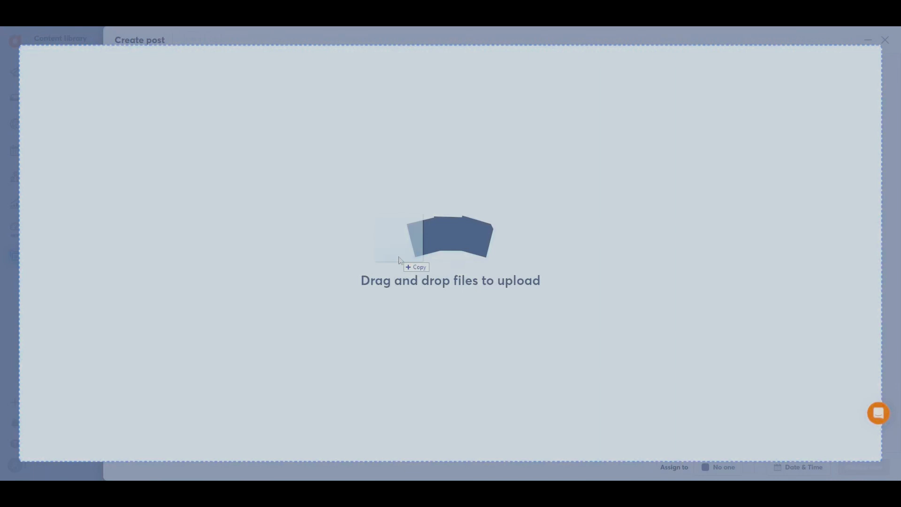
pyautogui.moveTo(400, 260); pyautogui.dragTo(401, 261)
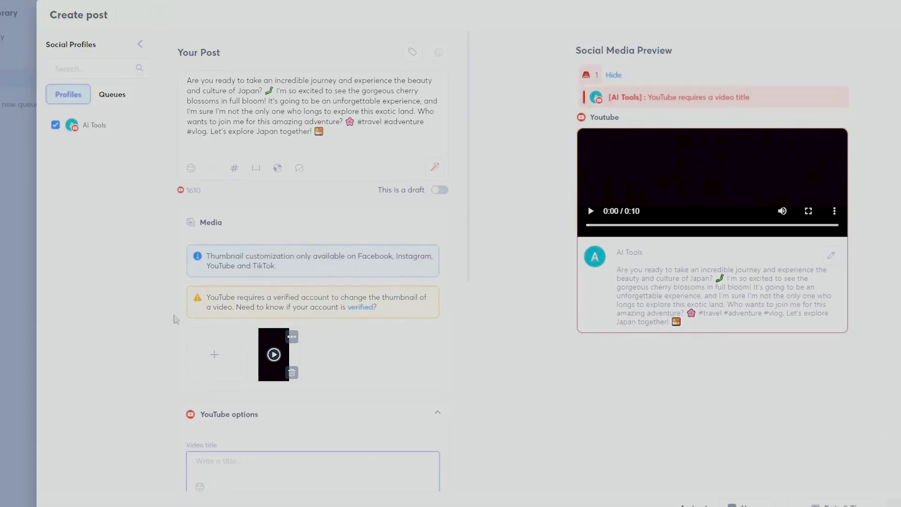
# Examine the thumbnail notices of the uploaded video and the YouTube options that the post requires
pyautogui.scroll(-3, 223, 303)
pyautogui.scroll(2, 227, 301)
pyautogui.scroll(-6, 232, 295)
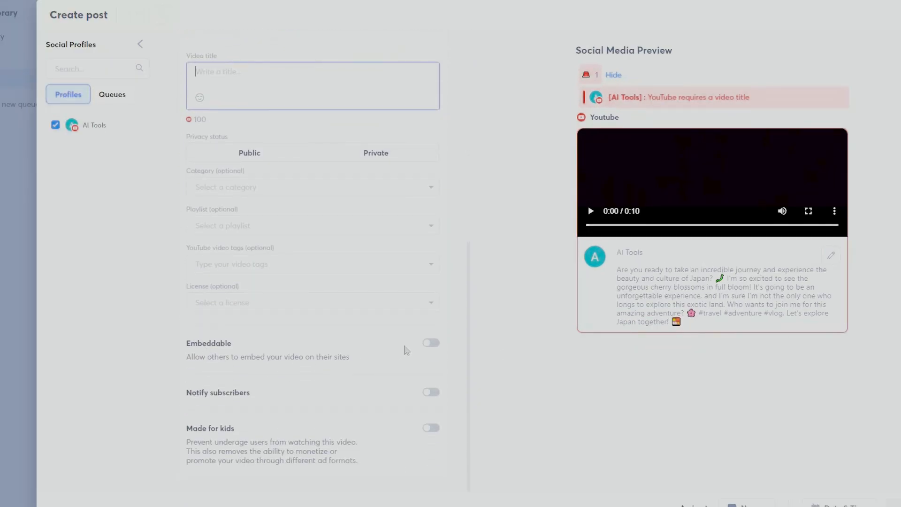
pyautogui.scroll(6, 397, 328)
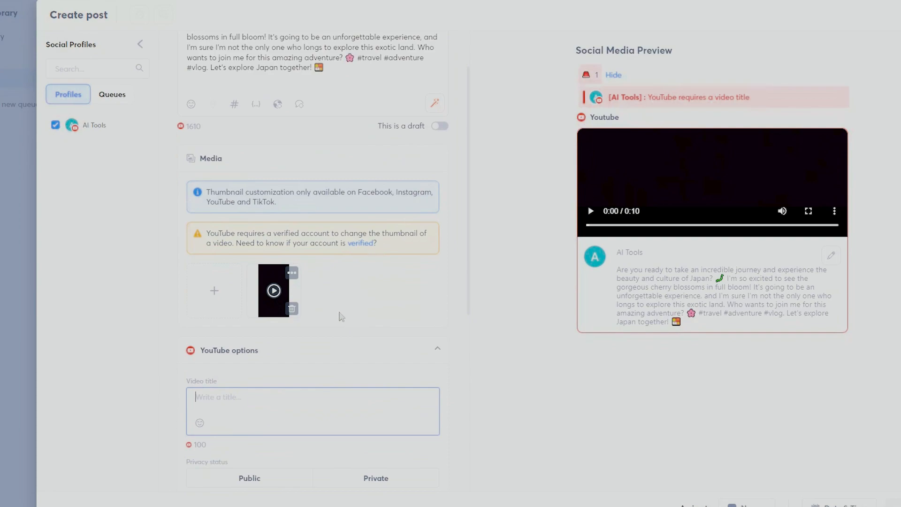
pyautogui.scroll(1, 401, 278)
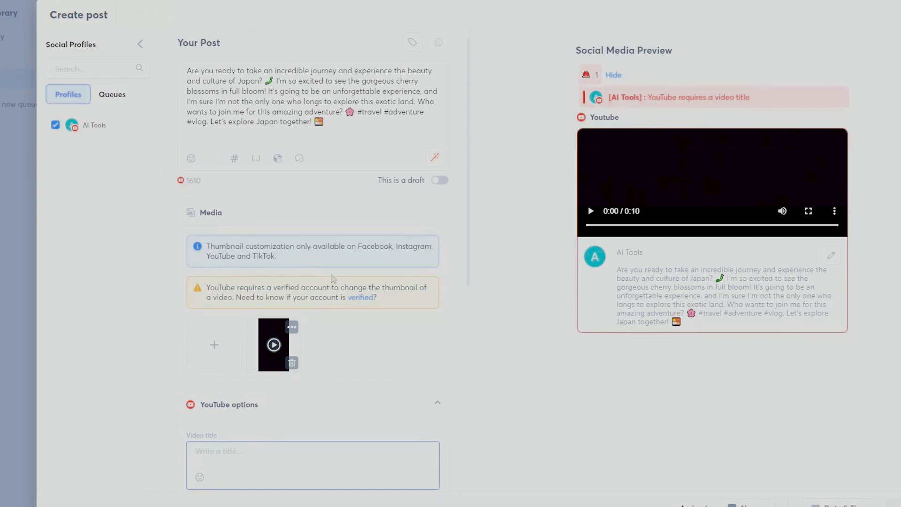
pyautogui.scroll(-1, 378, 345)
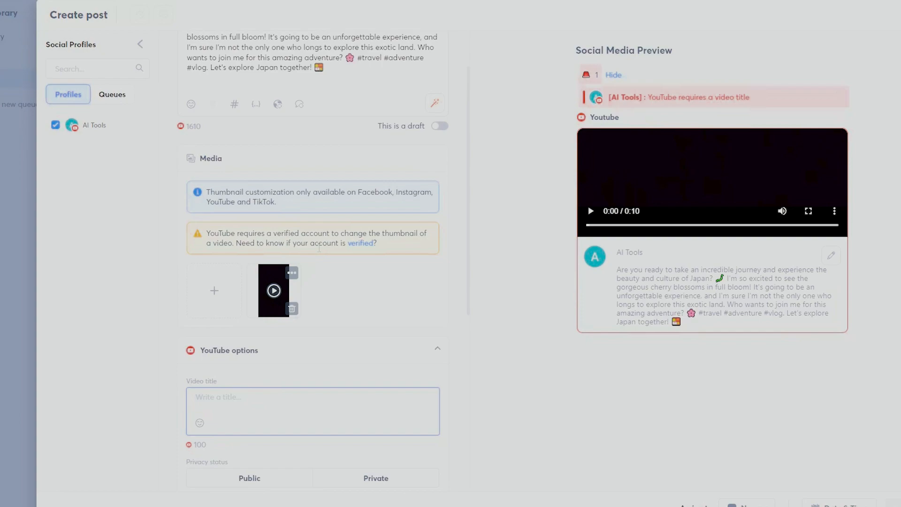
pyautogui.scroll(-2, 448, 291)
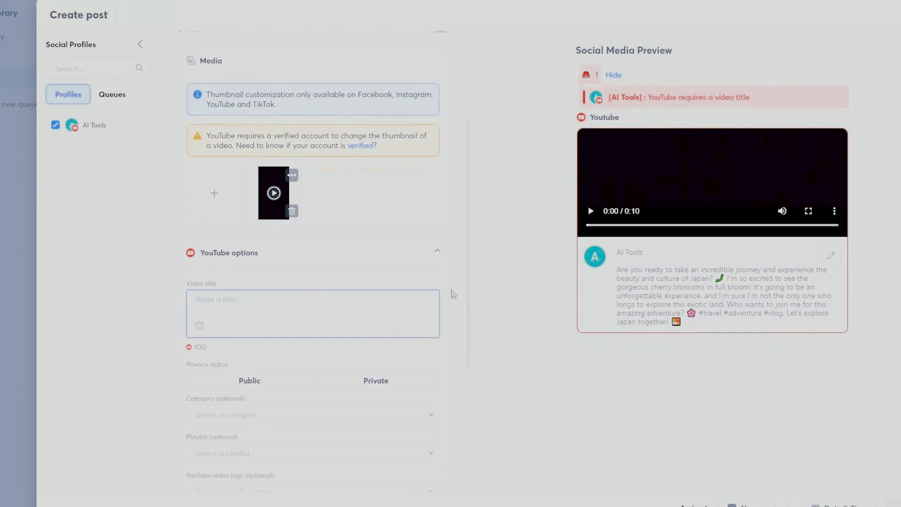
pyautogui.scroll(4, 448, 291)
pyautogui.scroll(-4, 181, 275)
pyautogui.scroll(2, 181, 274)
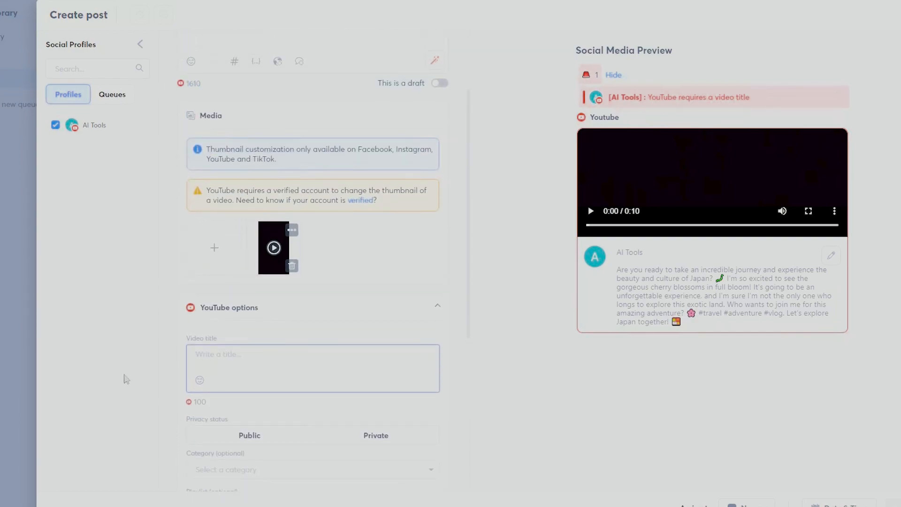
# Title the YouTube video "Vlog 001 to Japan!"
pyautogui.scroll(-4, 358, 372)
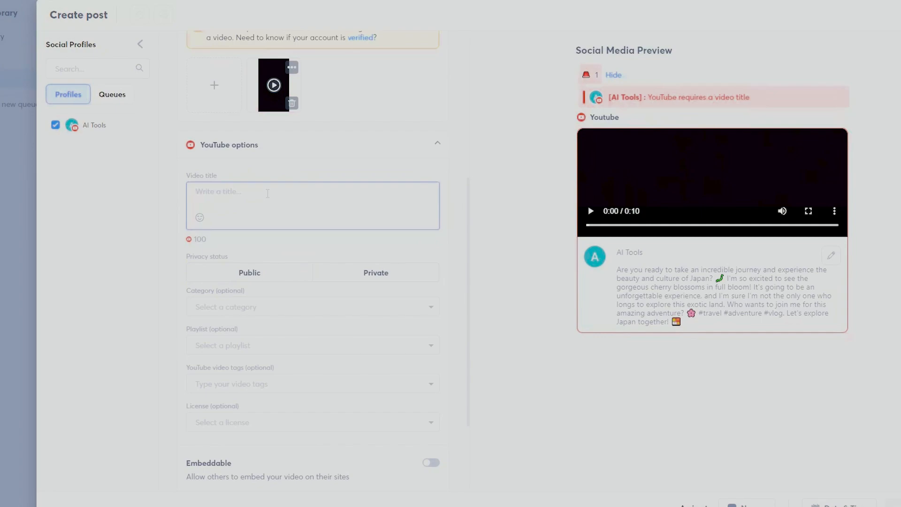
pyautogui.write('Vlog 001 to Ja')
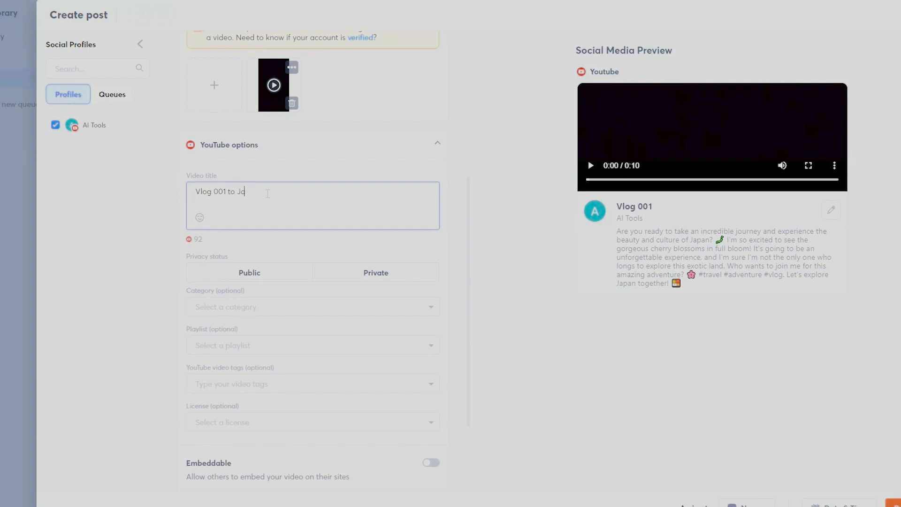
pyautogui.write('!')
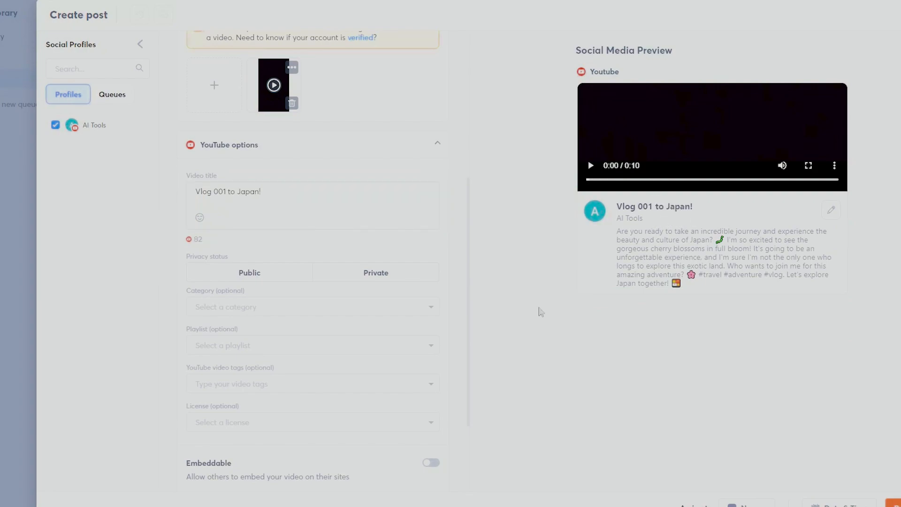
# Play the video in the social media preview and return it to the start
pyautogui.click(590, 166)
pyautogui.moveTo(634, 182); pyautogui.dragTo(580, 188)
# Set the YouTube video's privacy status to Public
pyautogui.scroll(-3, 208, 340)
pyautogui.scroll(3, 183, 334)
pyautogui.click(240, 273)
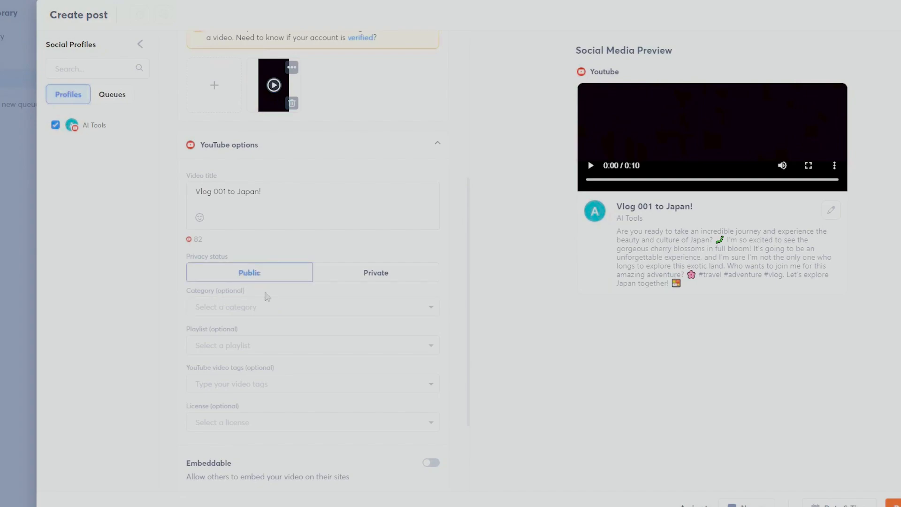
# Review the remaining YouTube options, including the available categories and licenses, without selecting any
pyautogui.scroll(-3, 263, 341)
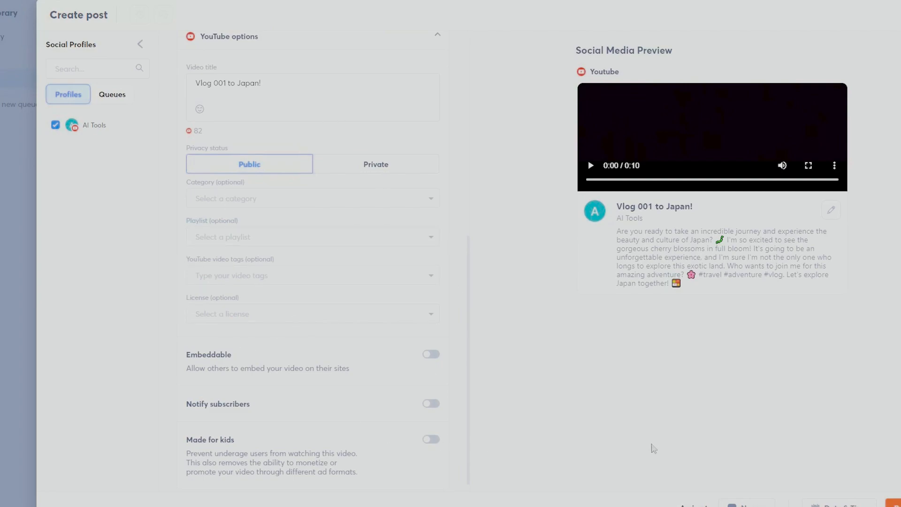
pyautogui.scroll(2, 458, 409)
pyautogui.scroll(2, 458, 408)
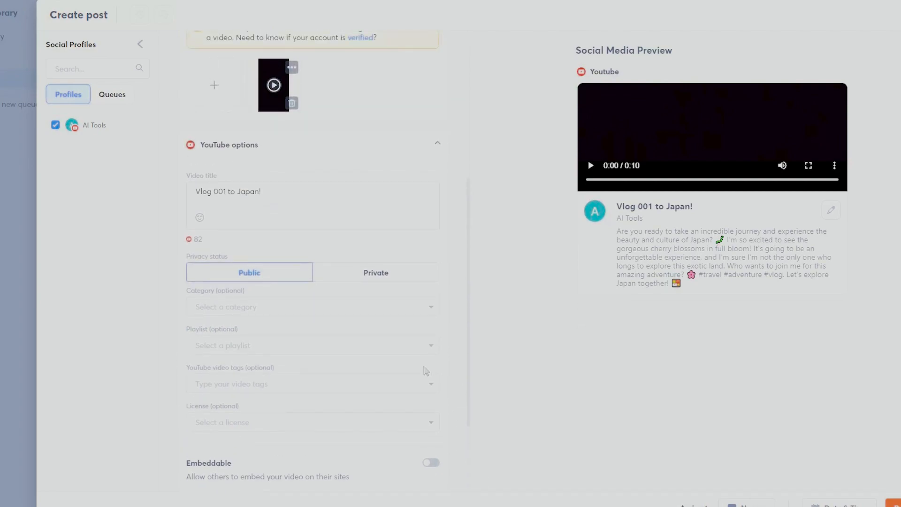
pyautogui.click(308, 308)
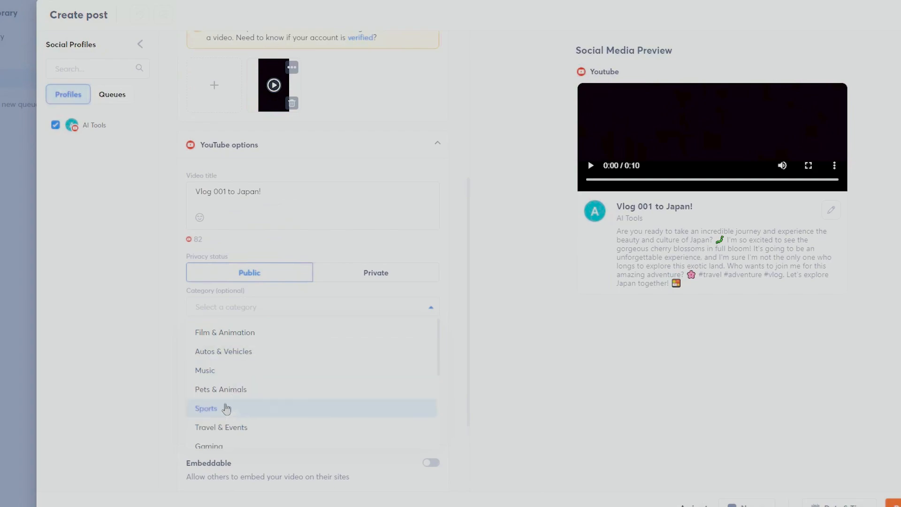
pyautogui.scroll(-3, 227, 413)
pyautogui.scroll(3, 238, 410)
pyautogui.click(587, 431)
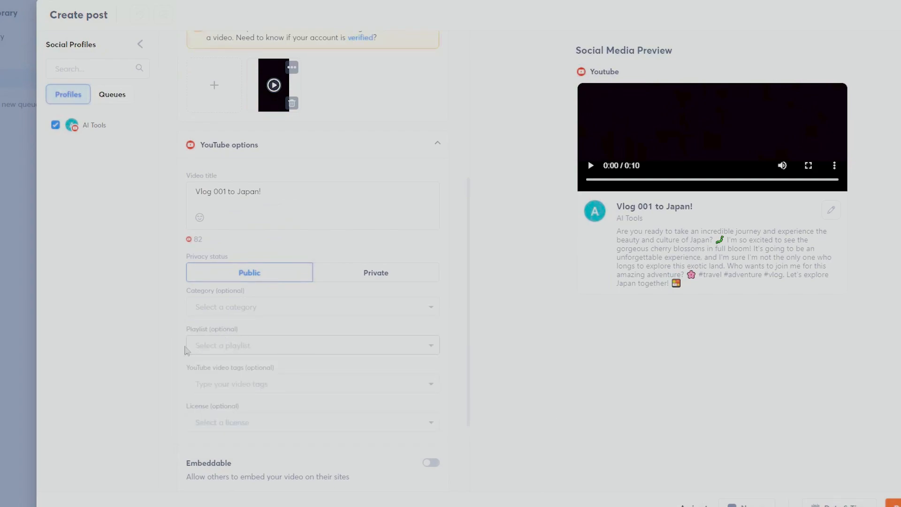
pyautogui.scroll(-3, 188, 366)
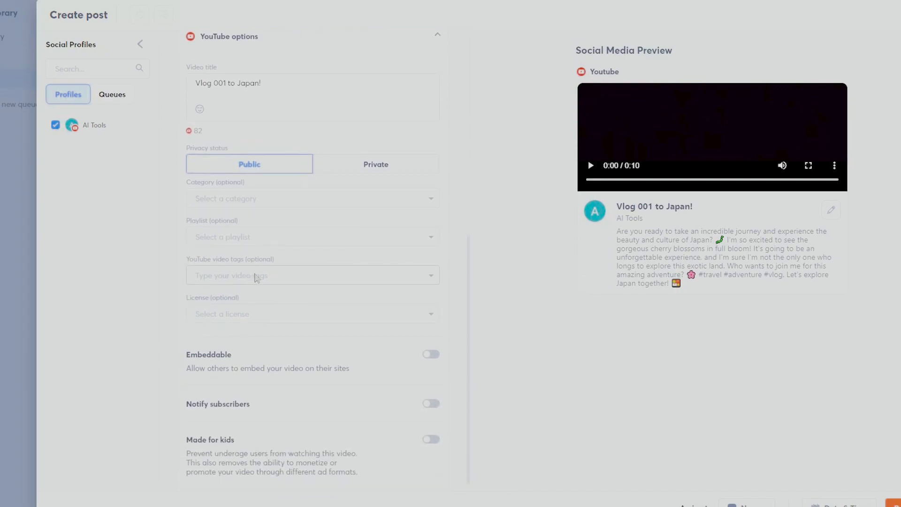
pyautogui.click(264, 307)
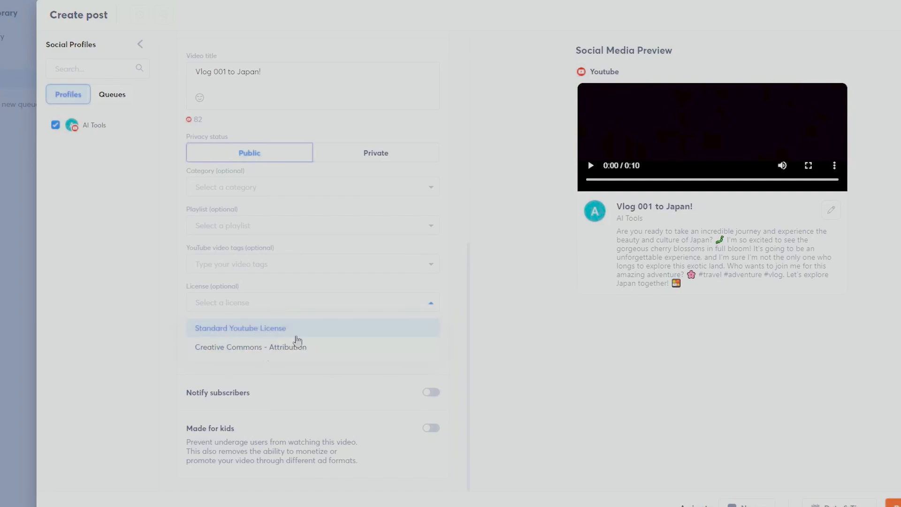
pyautogui.click(165, 370)
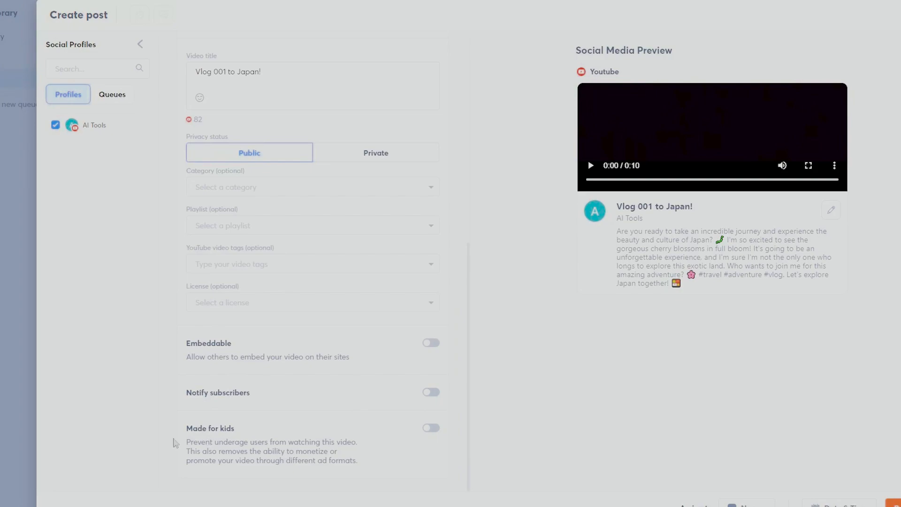
pyautogui.scroll(8, 295, 425)
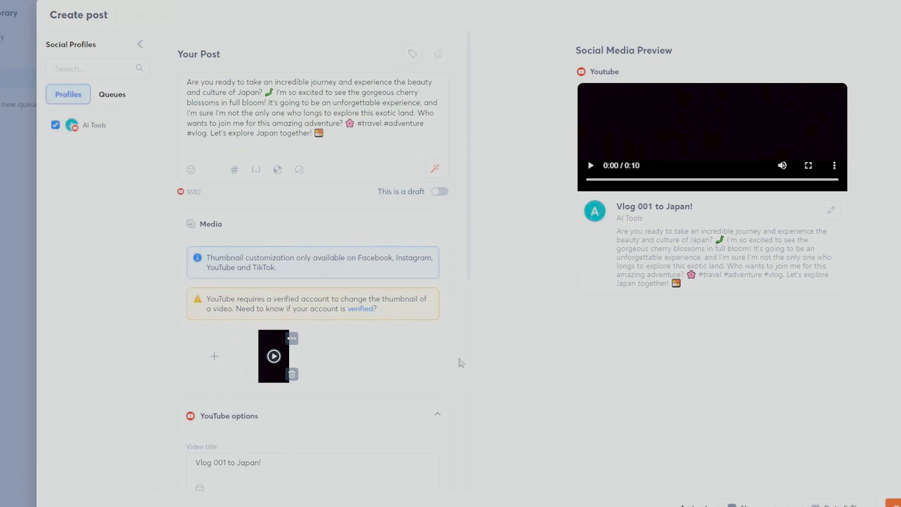
pyautogui.scroll(-5, 459, 356)
pyautogui.scroll(-4, 457, 349)
pyautogui.scroll(9, 443, 348)
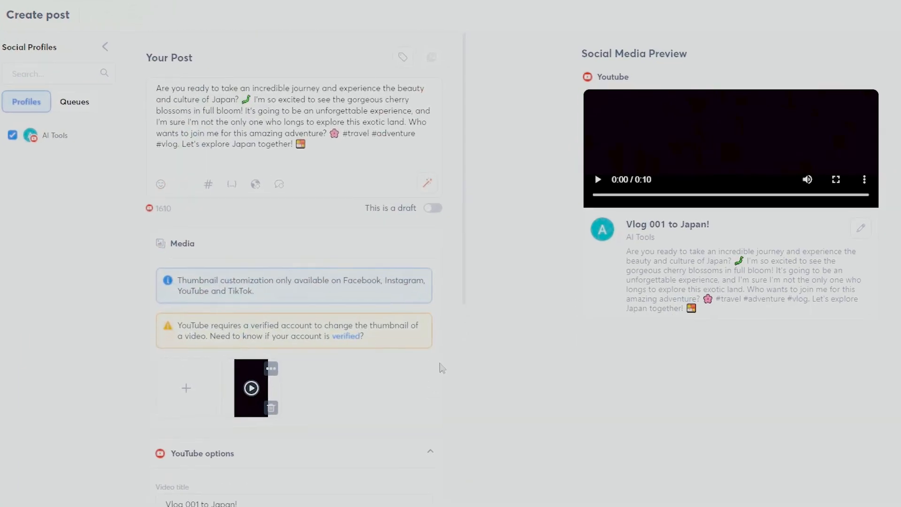
# Create a new label named "Vlog" and apply it to the post
pyautogui.click(386, 65)
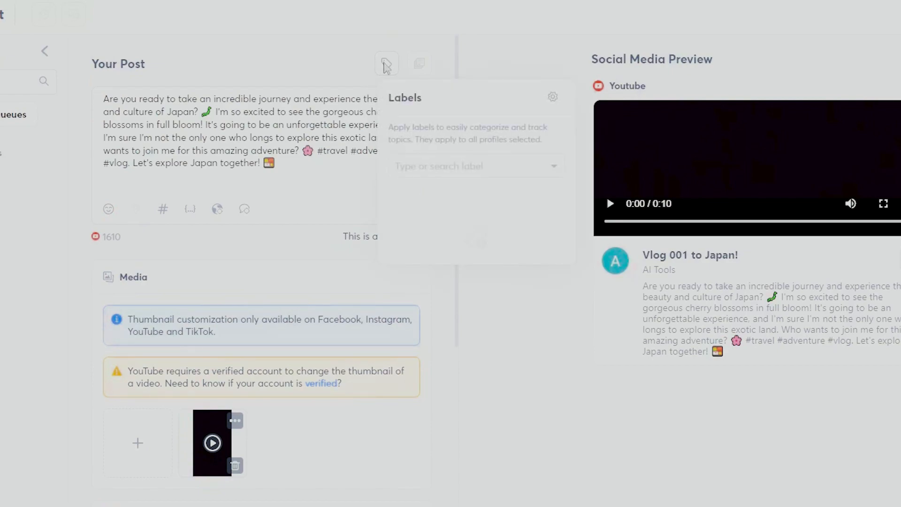
pyautogui.click(561, 172)
pyautogui.click(560, 172)
pyautogui.click(560, 171)
pyautogui.click(494, 103)
pyautogui.click(483, 170)
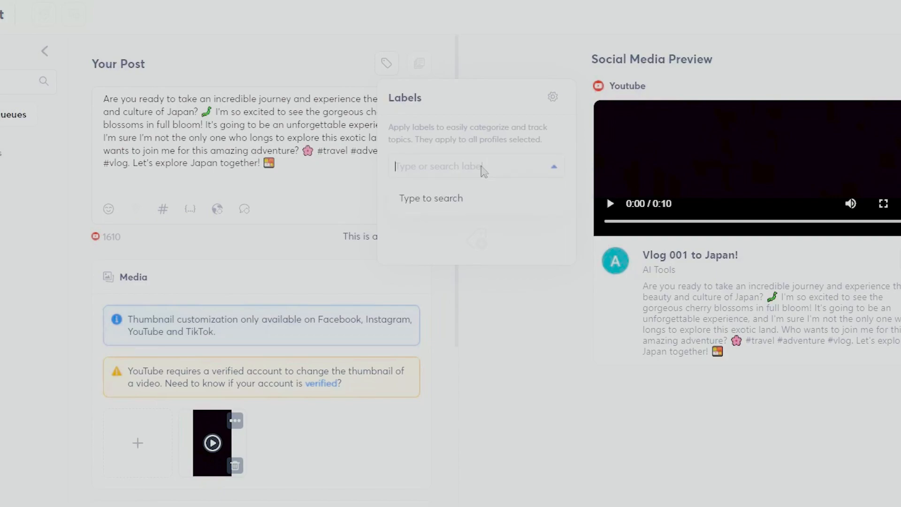
pyautogui.write('Vlog')
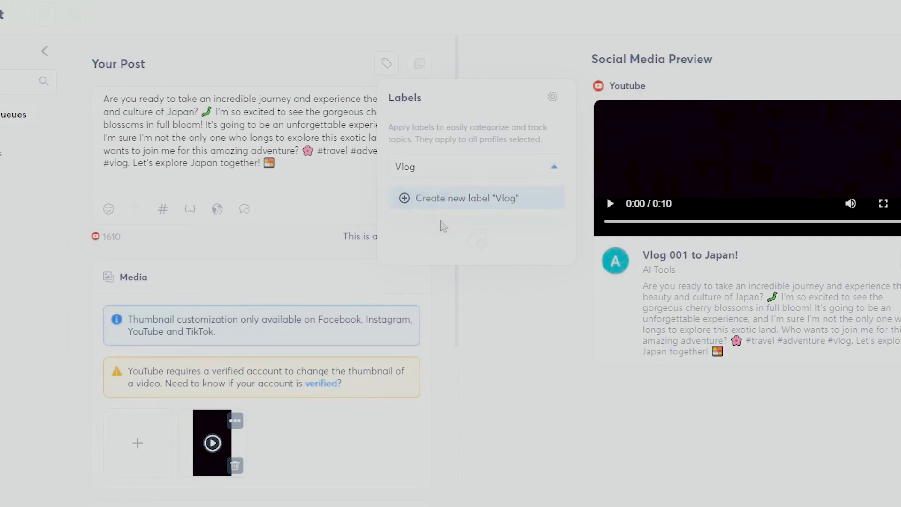
pyautogui.click(469, 201)
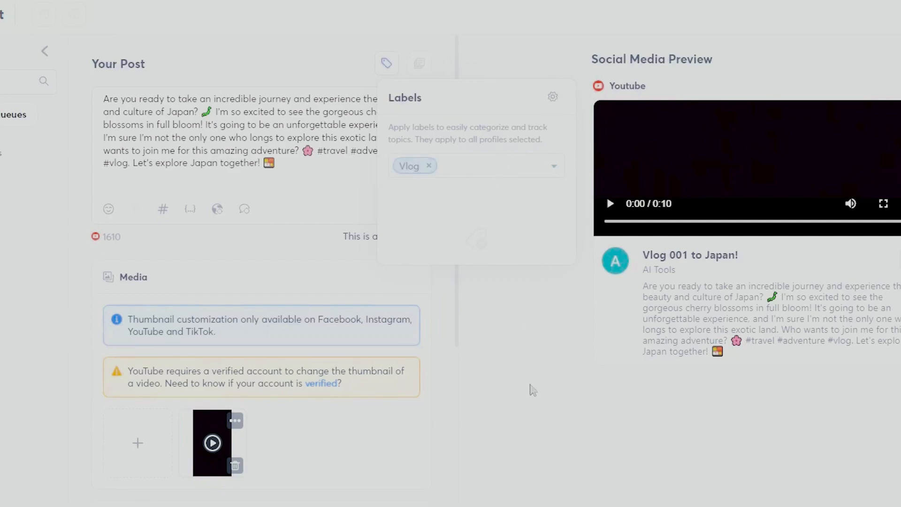
pyautogui.click(561, 413)
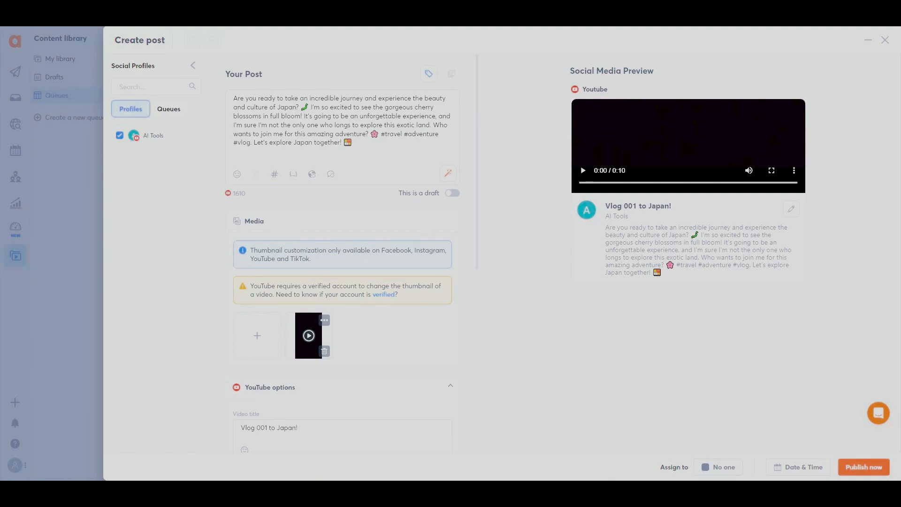
pyautogui.click(727, 469)
pyautogui.click(467, 335)
pyautogui.scroll(-4, 313, 385)
pyautogui.scroll(4, 324, 378)
pyautogui.scroll(-5, 440, 354)
pyautogui.scroll(5, 441, 354)
# Try assigning the post to AI Tuts, comparing the Internal and External message options
pyautogui.click(730, 466)
pyautogui.click(390, 241)
pyautogui.click(329, 242)
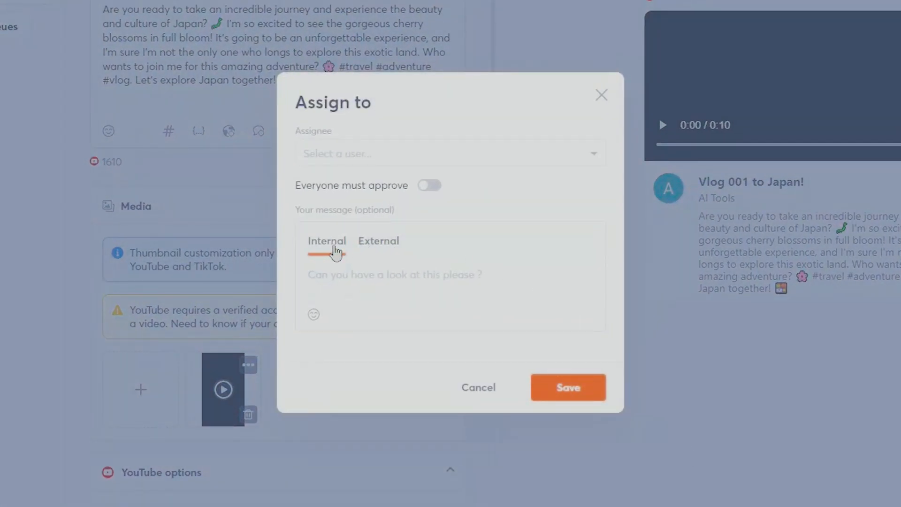
pyautogui.click(501, 161)
pyautogui.click(382, 226)
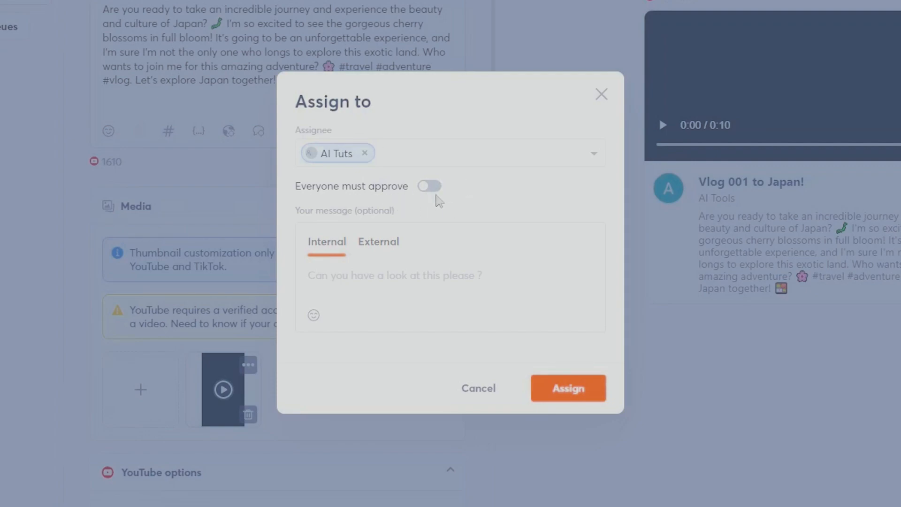
pyautogui.click(380, 247)
pyautogui.click(319, 247)
pyautogui.click(374, 247)
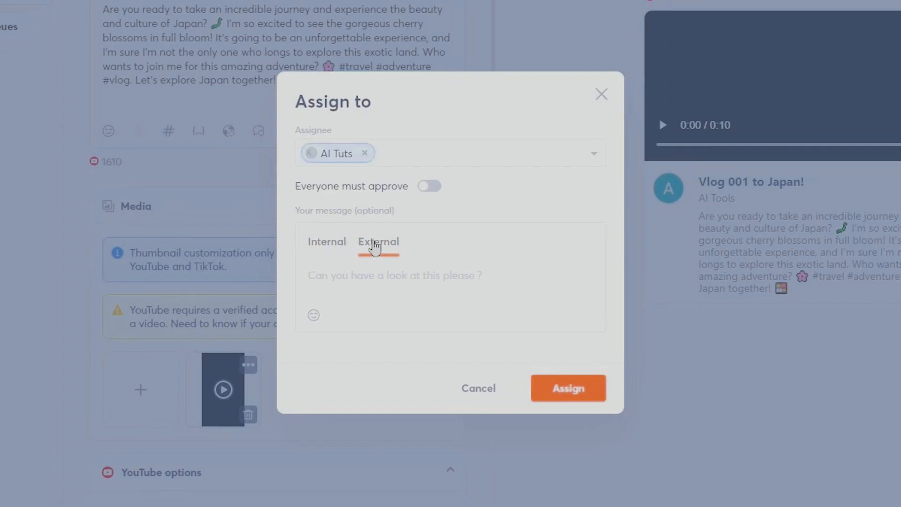
pyautogui.click(479, 392)
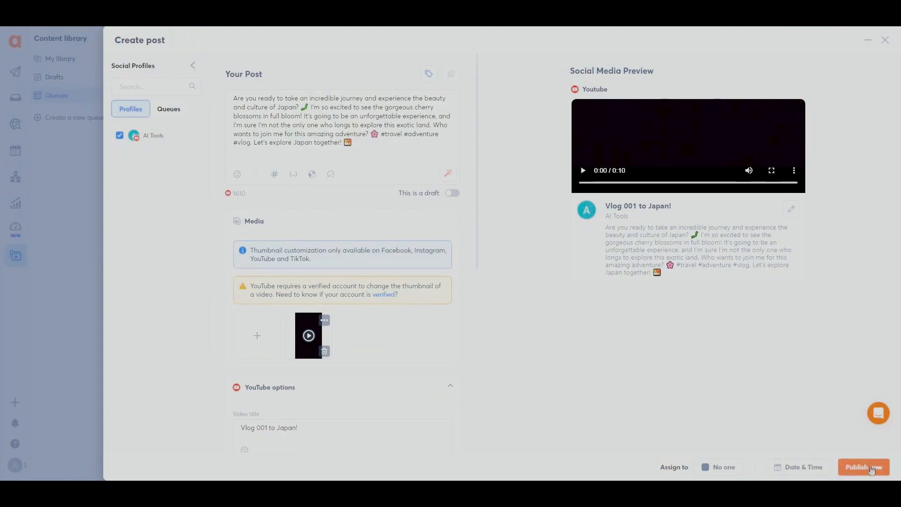
# Try scheduling the AI Tools post for June 23, 2023 at 03:24 PM, leaving the date unapplied
pyautogui.click(798, 466)
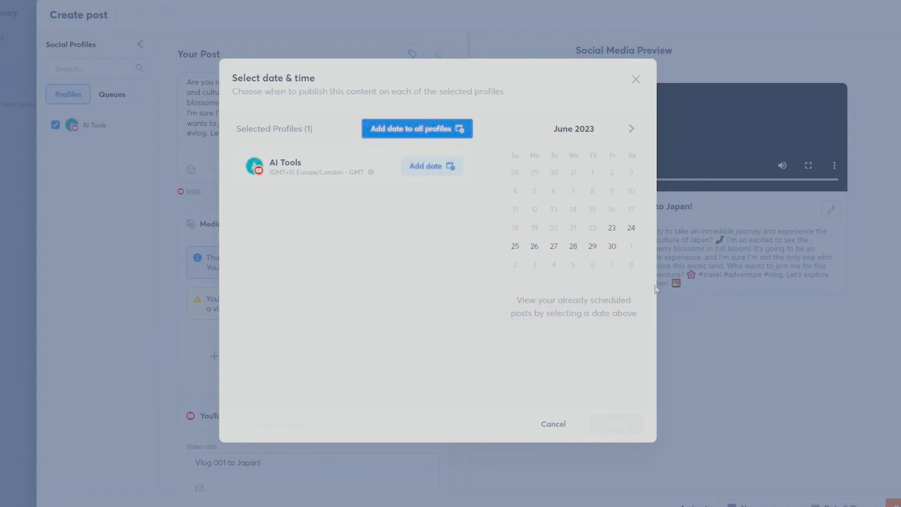
pyautogui.click(630, 227)
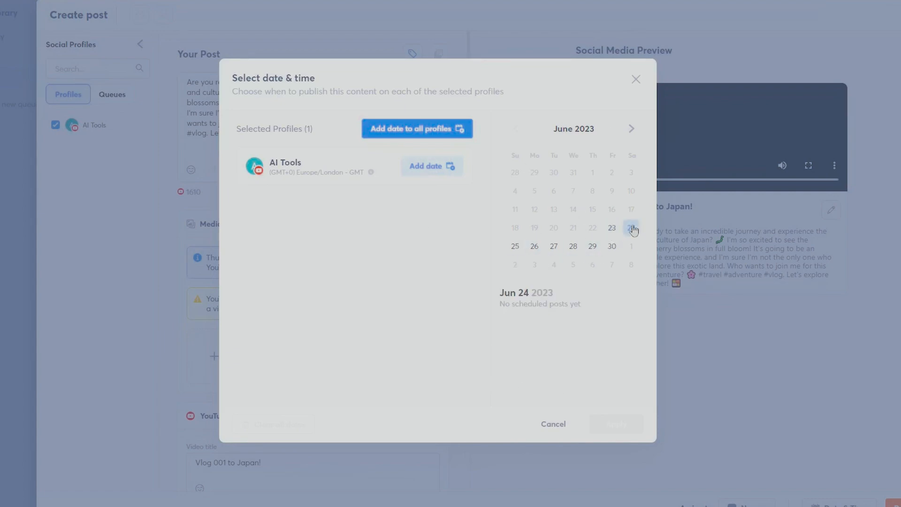
pyautogui.click(431, 166)
pyautogui.click(373, 380)
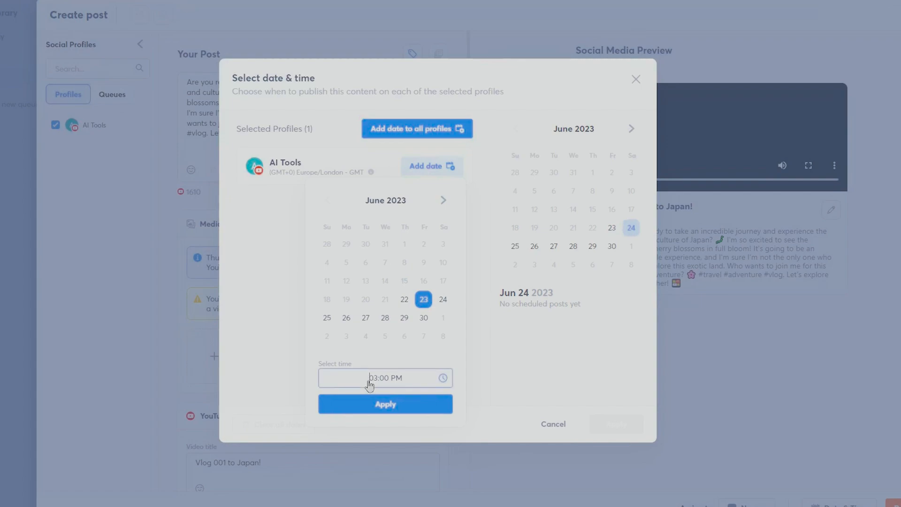
pyautogui.scroll(-20, 509, 397)
pyautogui.click(274, 346)
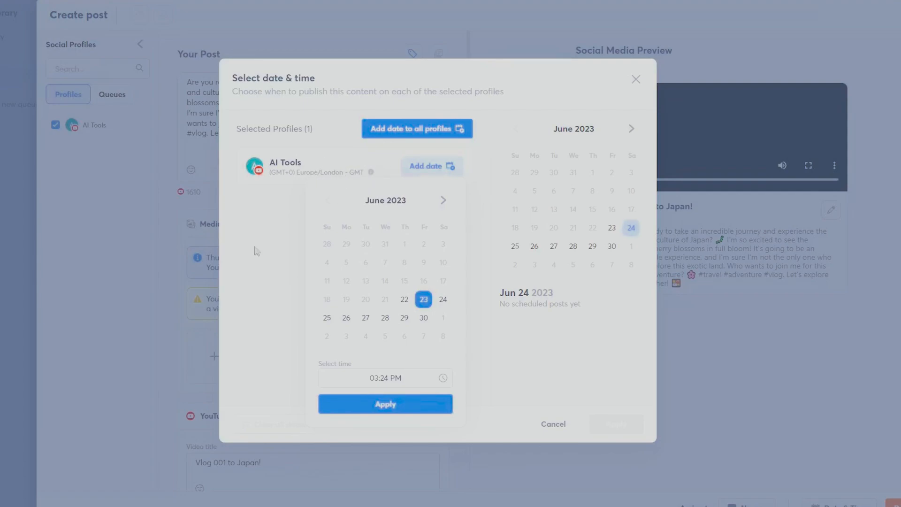
pyautogui.click(250, 281)
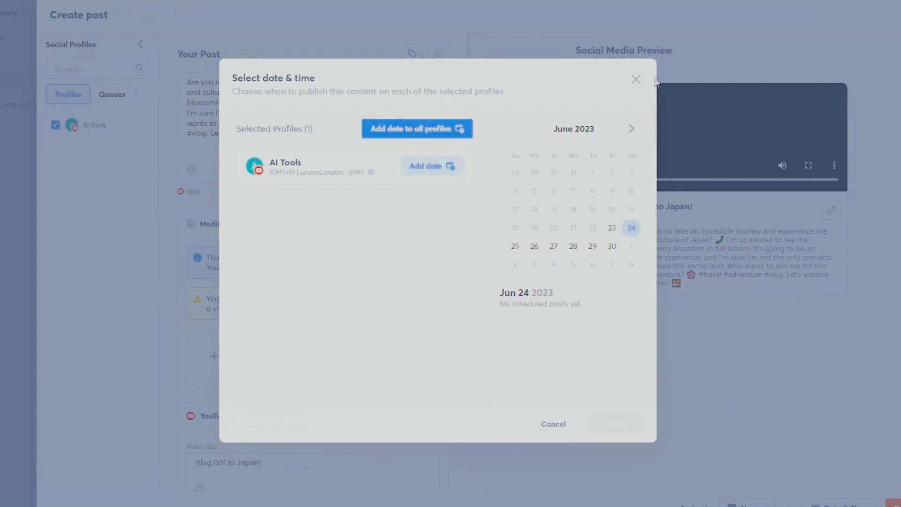
pyautogui.click(635, 79)
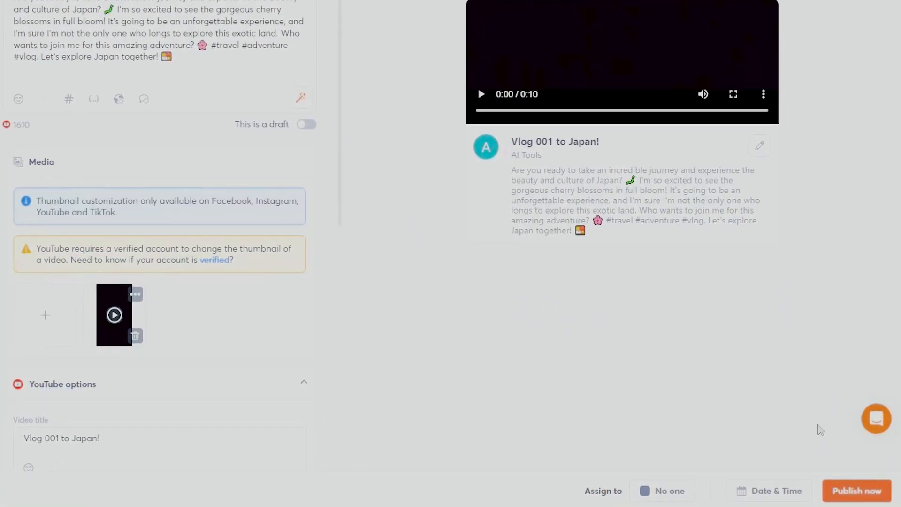
# Publish the YouTube post immediately and acknowledge the new calendar notice
pyautogui.click(851, 492)
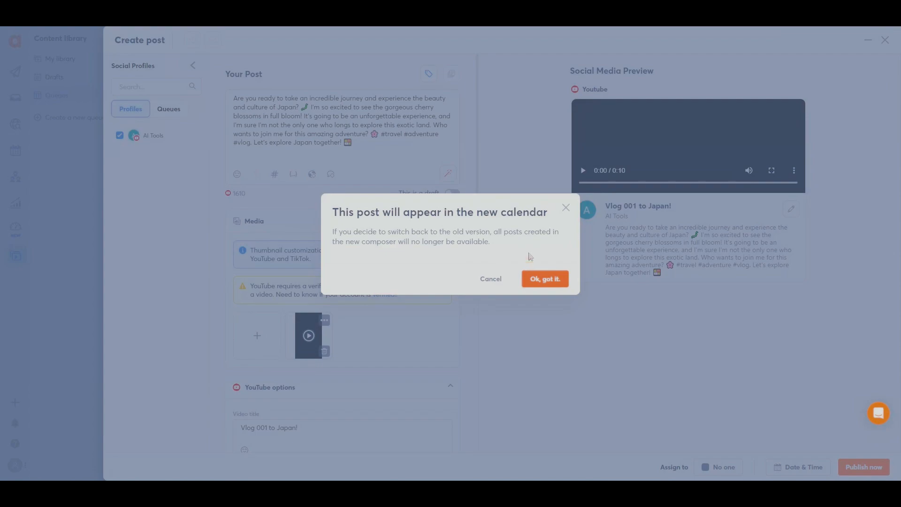
pyautogui.click(545, 280)
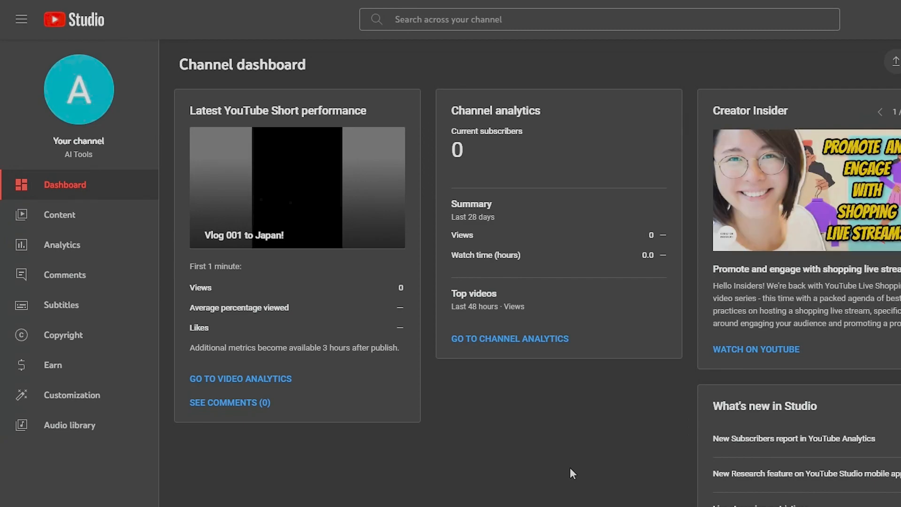
# Switch to YouTube Studio and review the analytics, description, visibility and audience details of the "Vlog 001 to Japan!" video
pyautogui.click(257, 376)
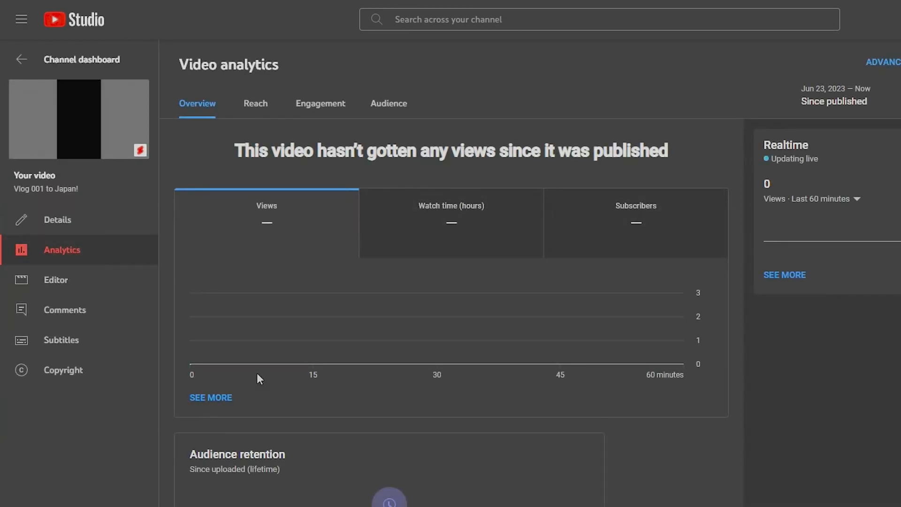
pyautogui.click(104, 229)
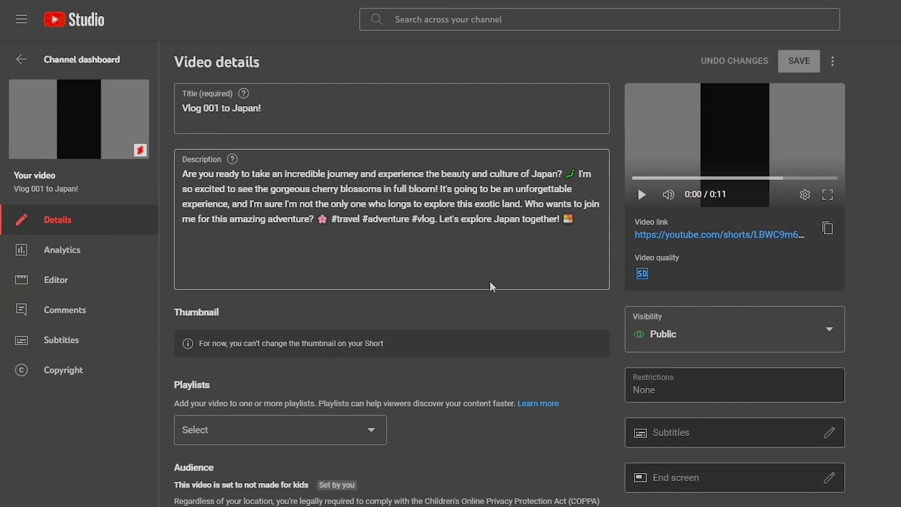
pyautogui.scroll(-2, 510, 408)
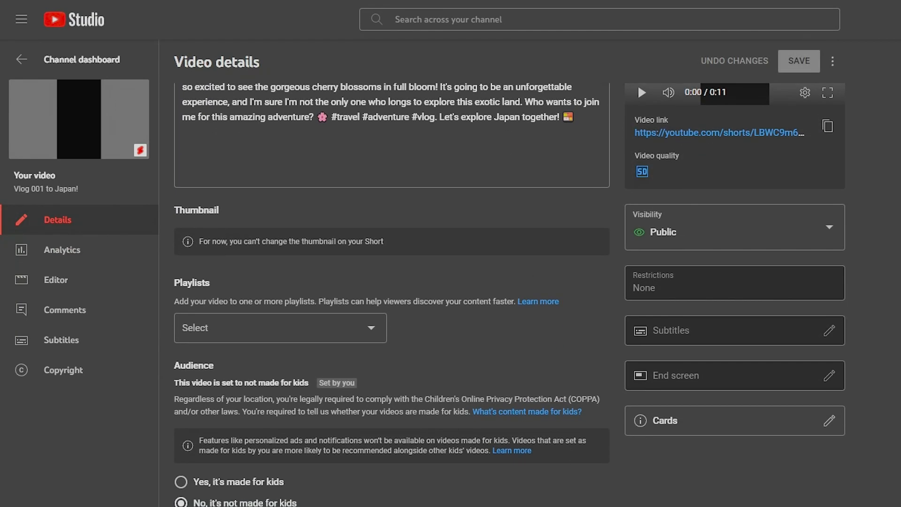
pyautogui.scroll(2, 538, 241)
pyautogui.click(539, 241)
pyautogui.click(392, 264)
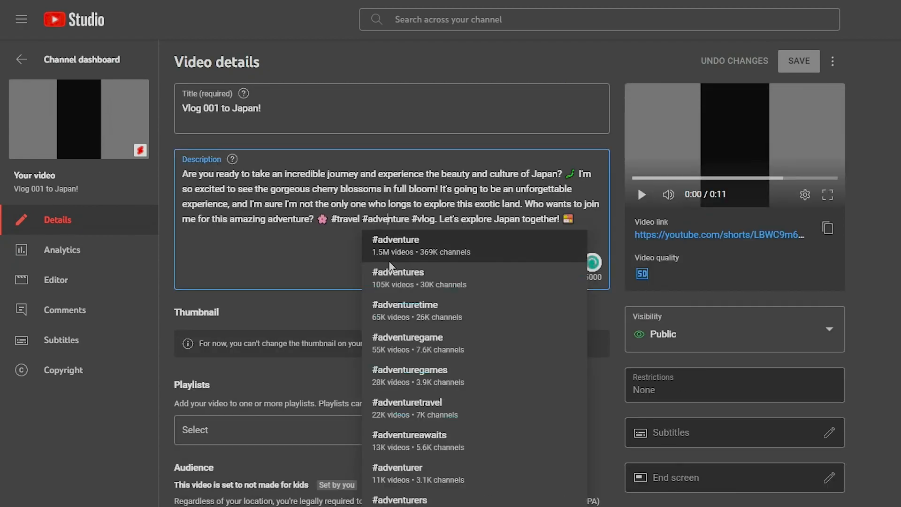
pyautogui.click(598, 231)
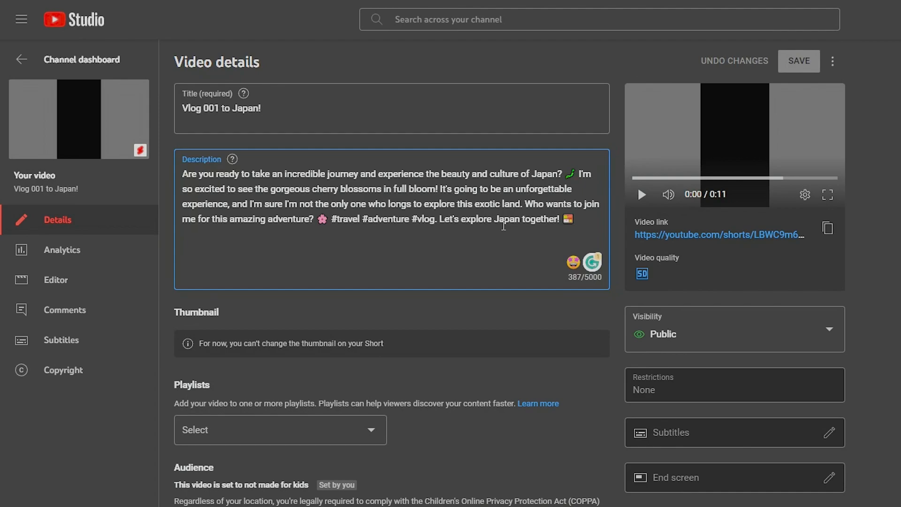
pyautogui.scroll(-2, 593, 451)
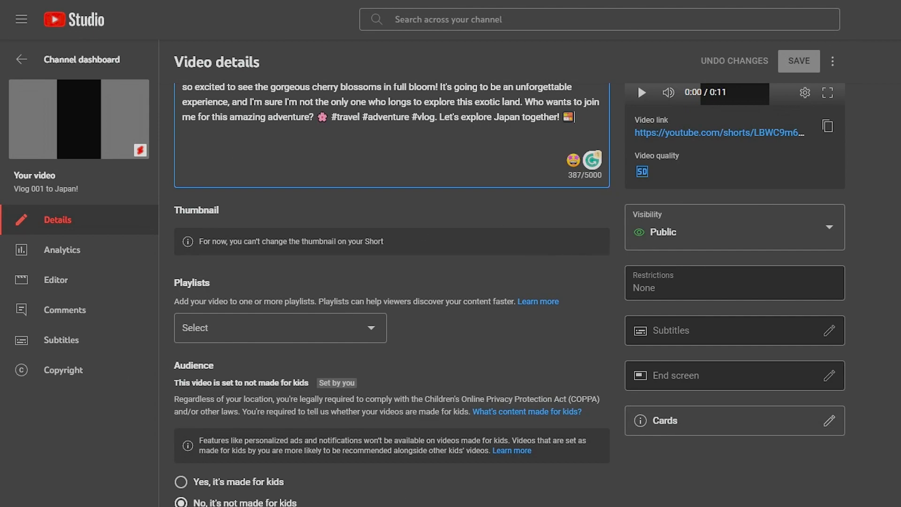
pyautogui.scroll(2, 833, 284)
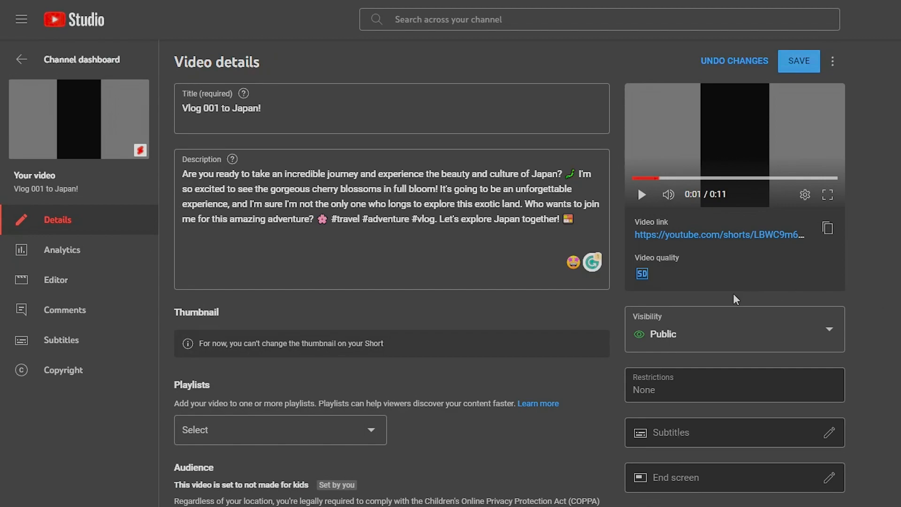
# Open the published Short from its video link, post the comment "I am the first commentor" and like the video
pyautogui.click(696, 236)
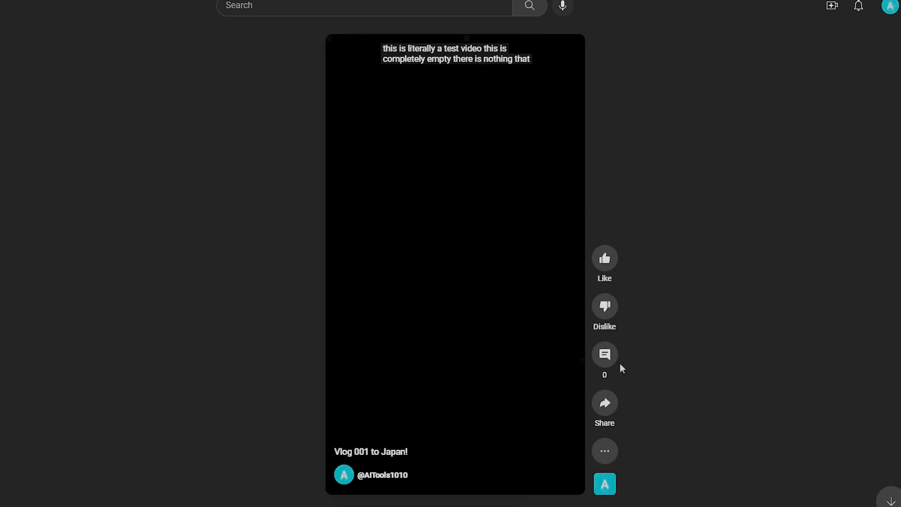
pyautogui.click(341, 49)
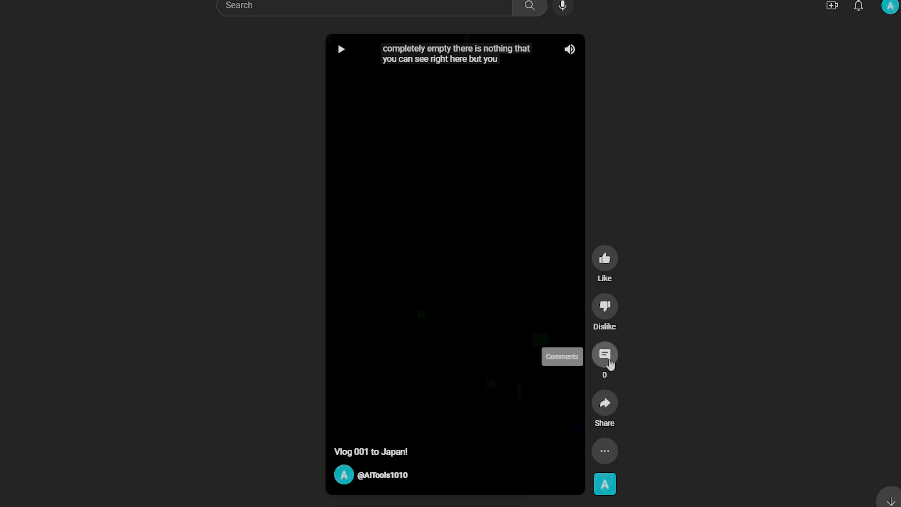
pyautogui.click(605, 355)
pyautogui.click(637, 451)
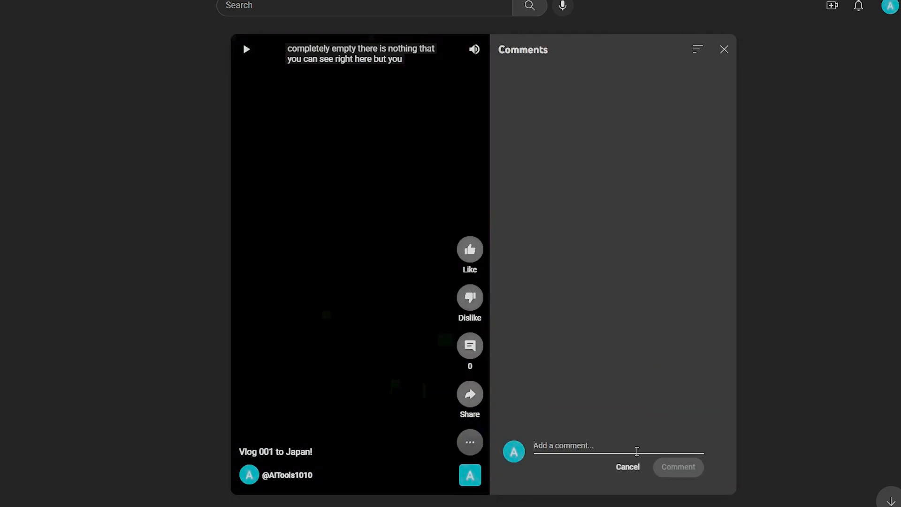
pyautogui.write('I wan')
pyautogui.hotkey('ctrl', 'a')
pyautogui.write('I am the first comment')
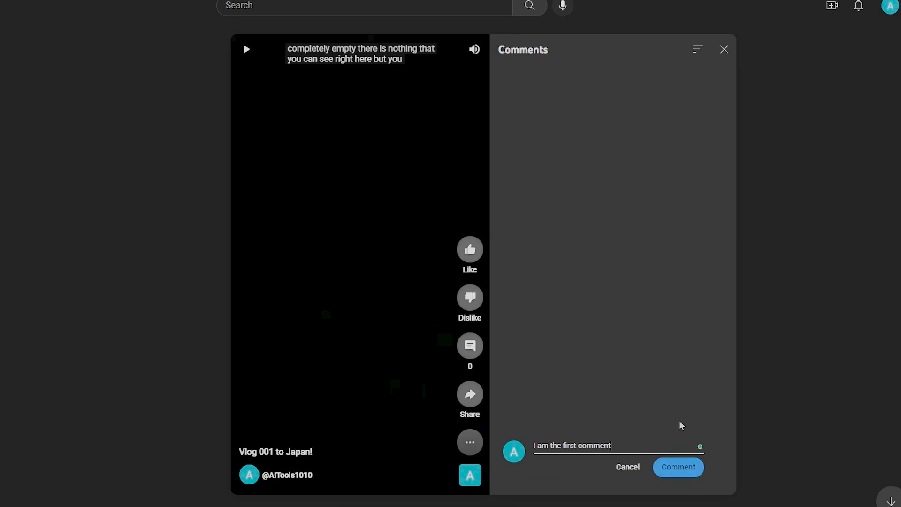
pyautogui.write('or')
pyautogui.click(682, 468)
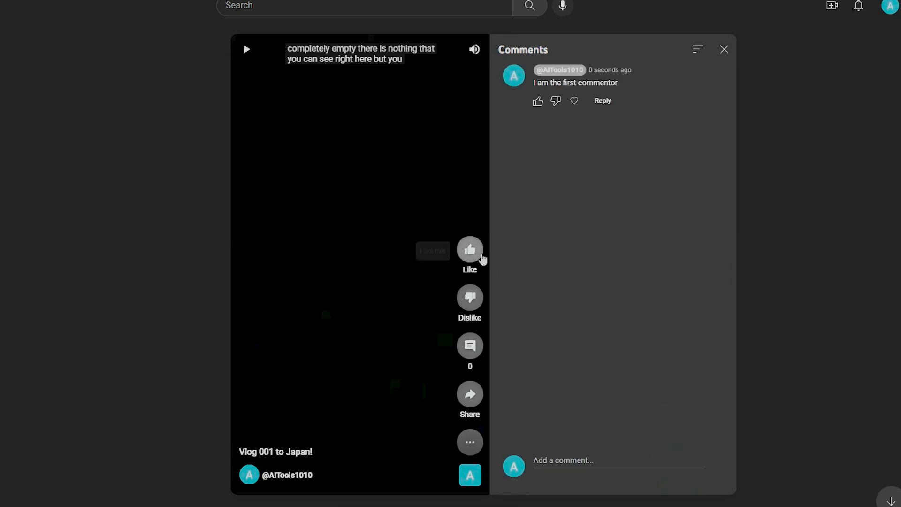
pyautogui.click(470, 251)
pyautogui.click(725, 50)
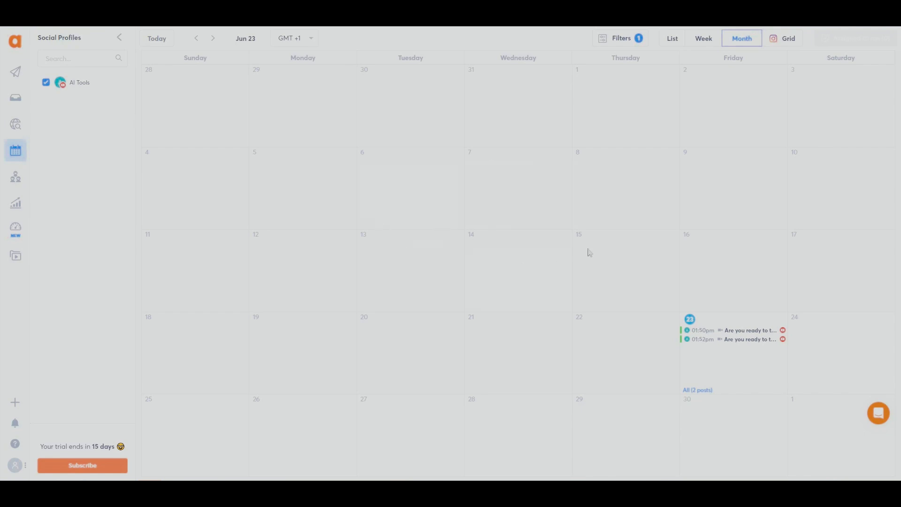
# Switch to the Agorapulse calendar and examine the details of the 01:50pm post published on June 23
pyautogui.click(741, 332)
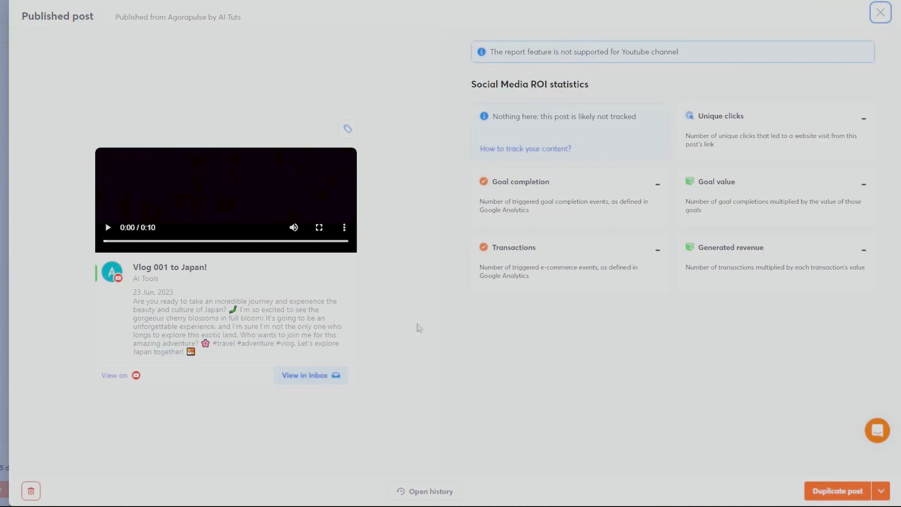
pyautogui.click(881, 13)
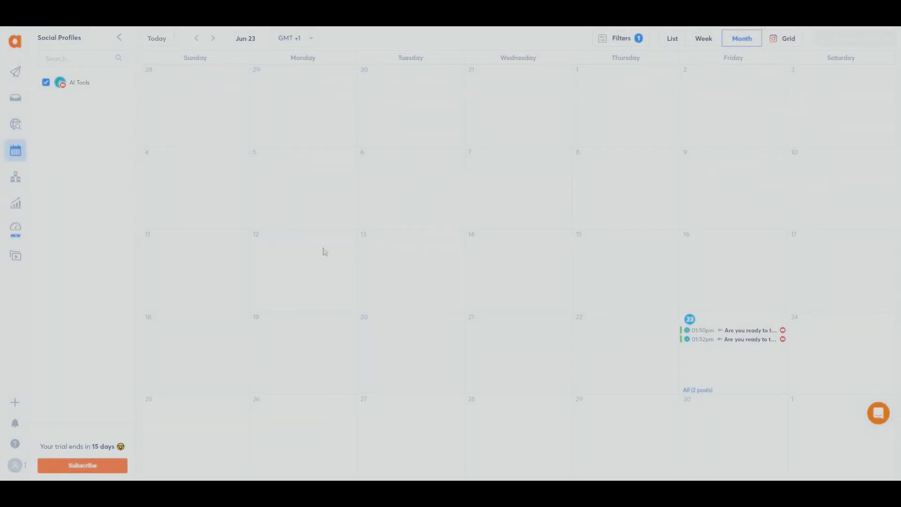
# Add a Twitter profile to the connected social profiles
pyautogui.click(14, 405)
pyautogui.click(87, 400)
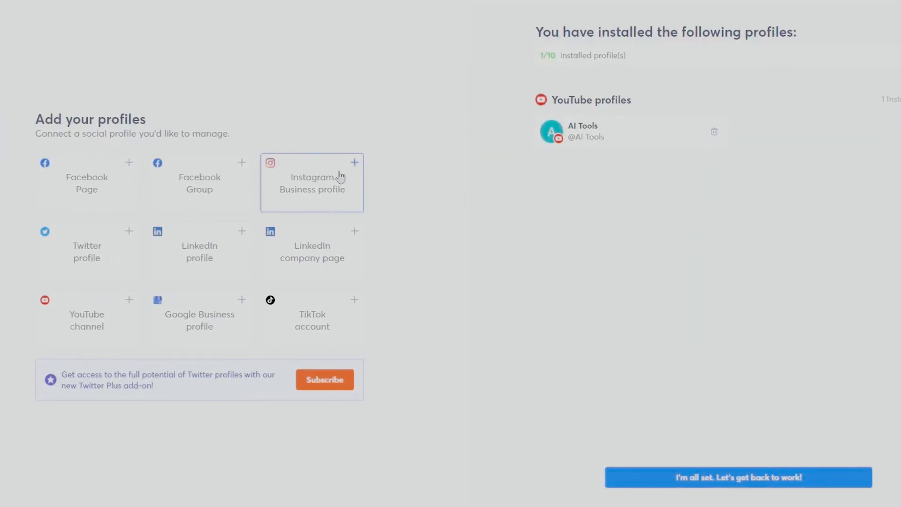
pyautogui.click(87, 253)
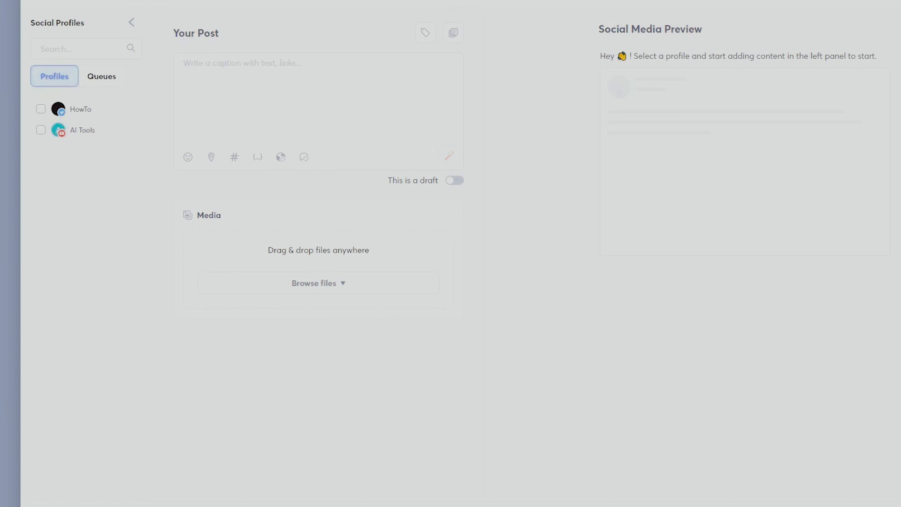
# Select the HowTo Twitter profile for the new post and write the caption "Social media management"
pyautogui.click(41, 110)
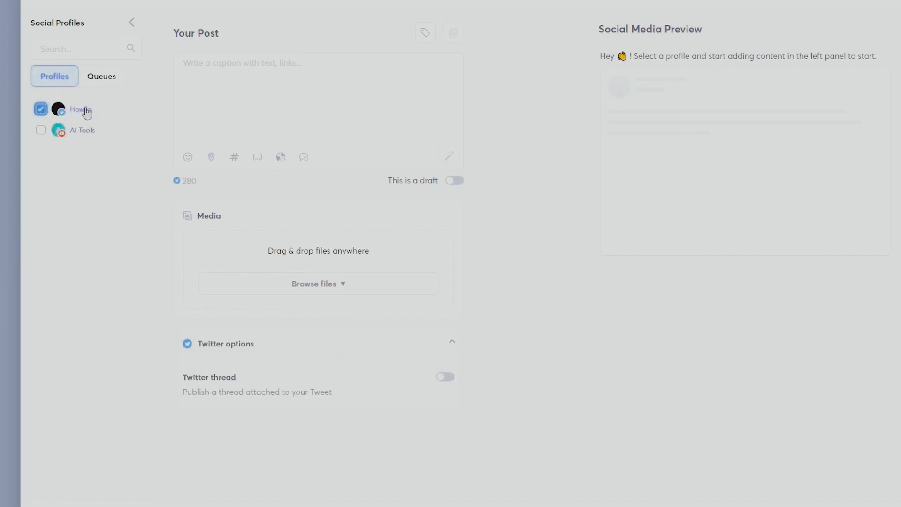
pyautogui.click(366, 84)
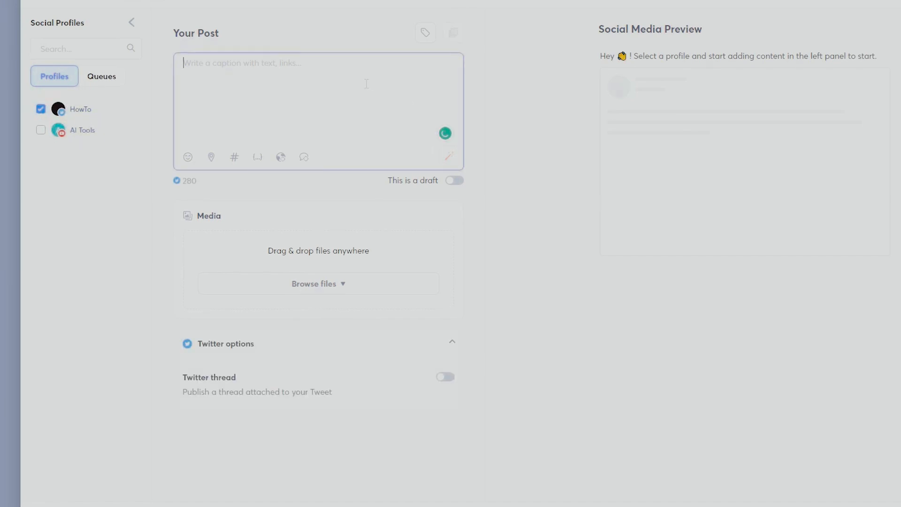
pyautogui.write('Social medi')
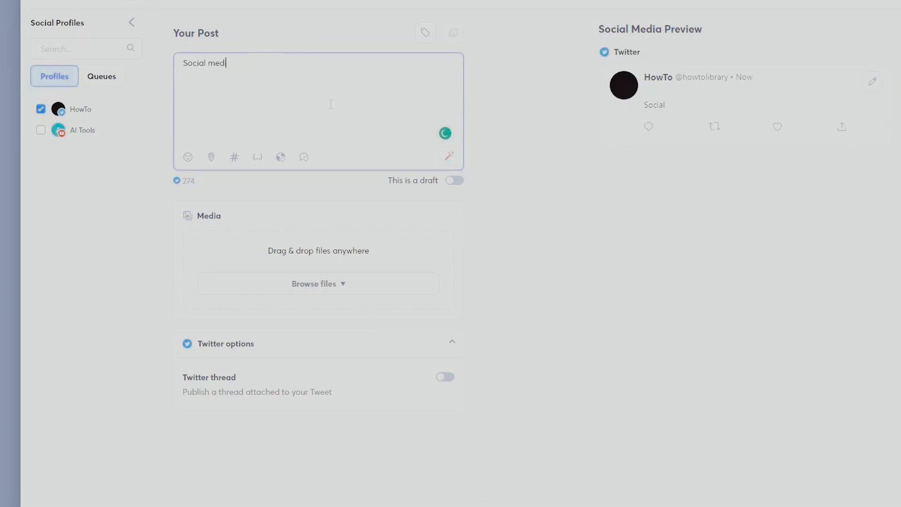
pyautogui.write('dia')
pyautogui.press('BackSpace')
pyautogui.write('ia management')
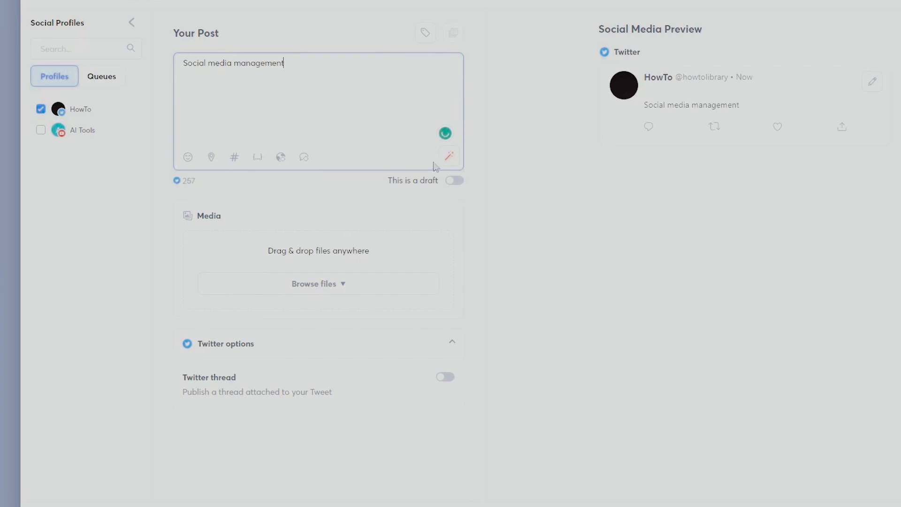
# Rewrite the caption in the Catchy tone with the Writing Assistant and send the result to the composer
pyautogui.click(448, 160)
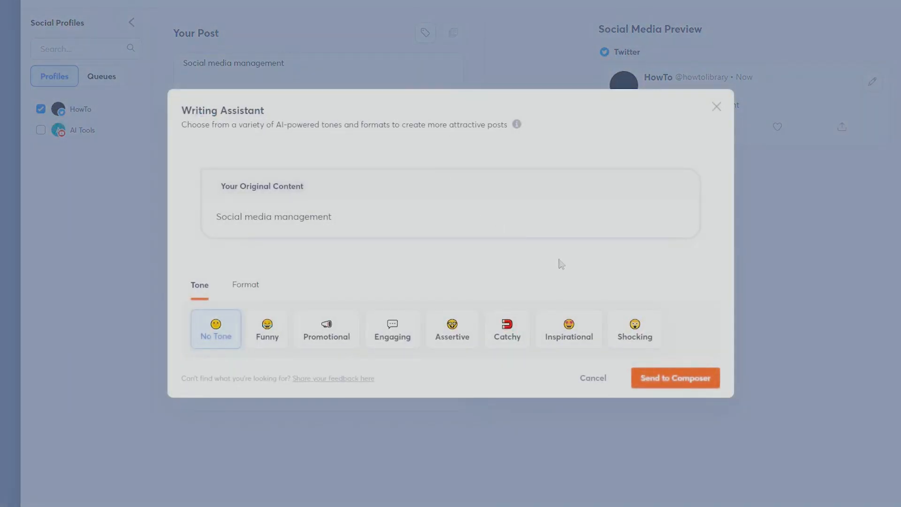
pyautogui.click(507, 335)
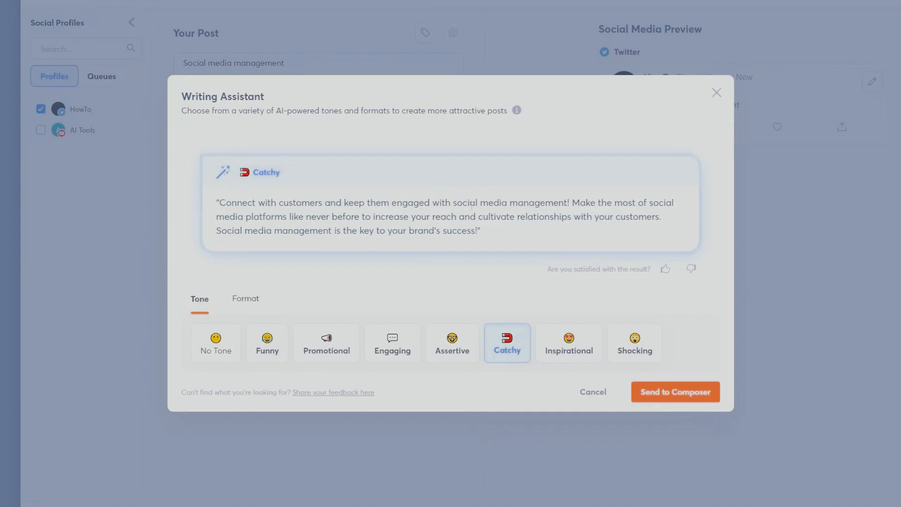
pyautogui.click(672, 392)
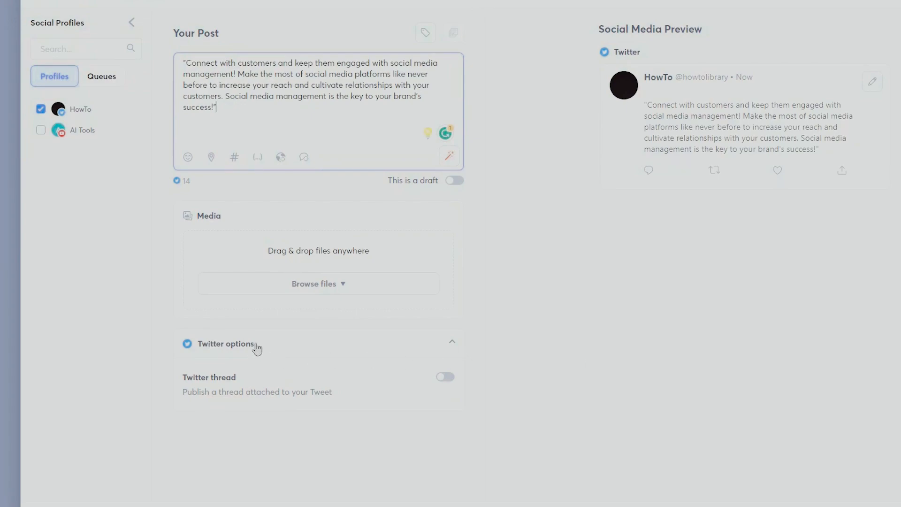
# Turn on the Twitter thread option and write "I made this post using Agora" as the second tweet
pyautogui.click(444, 376)
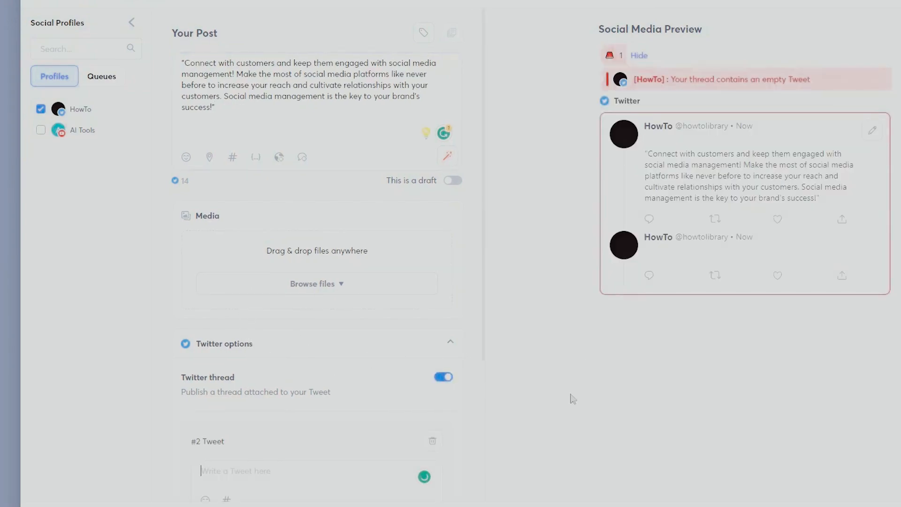
pyautogui.scroll(-4, 256, 407)
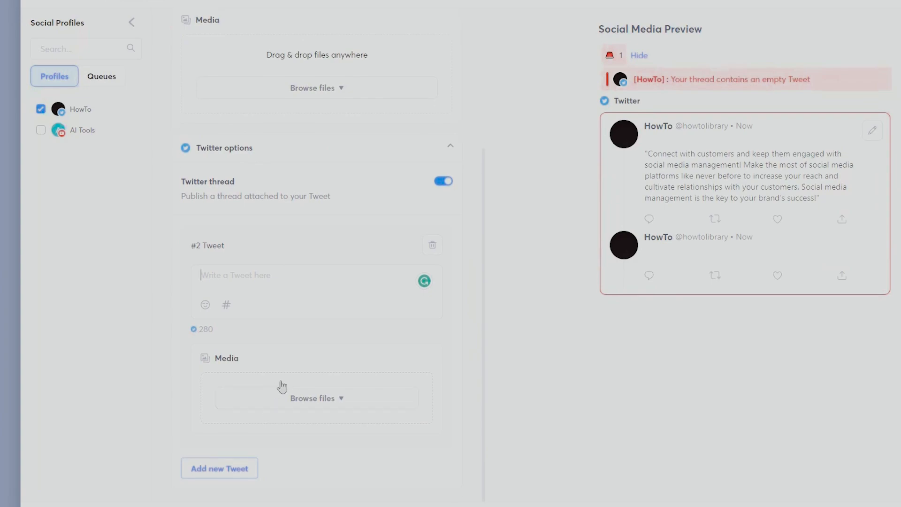
pyautogui.write('I made this post using Agora')
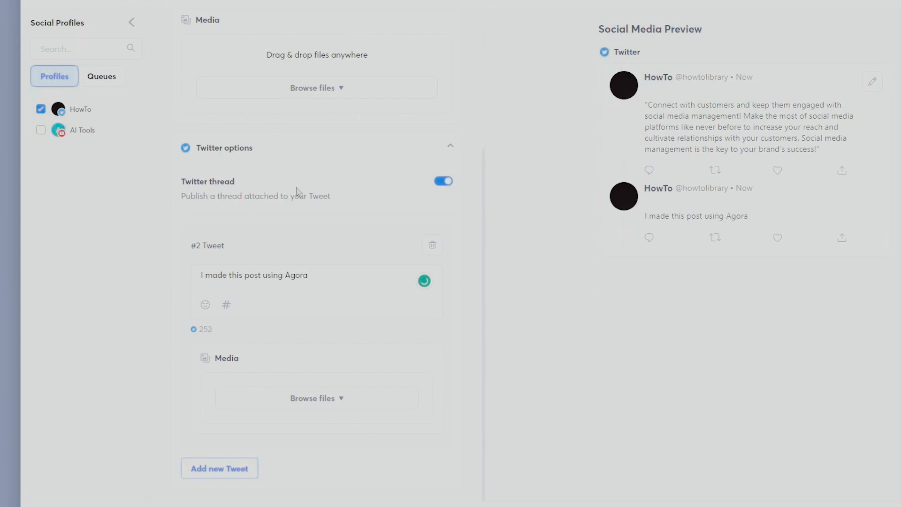
# Complete the second tweet as "I made this post using Agorapulse which is amazing!"
pyautogui.write('pulse which is amaxi')
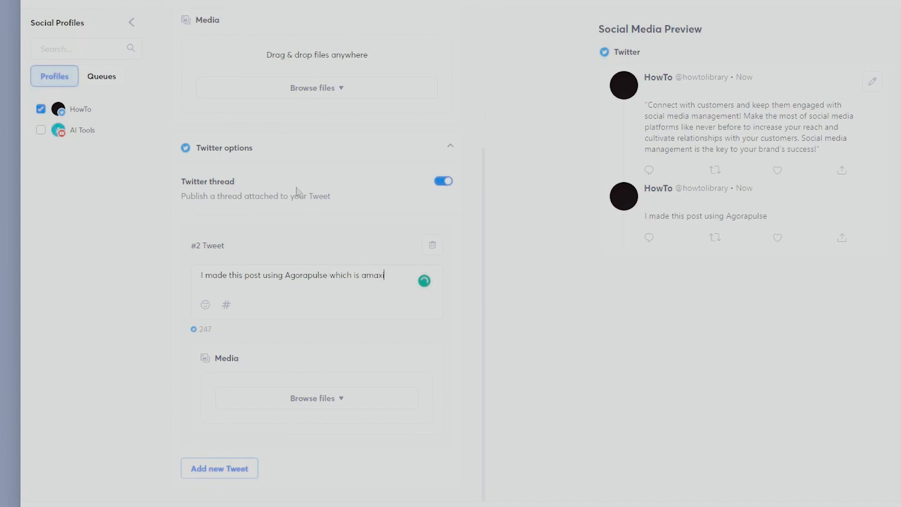
pyautogui.write('ngzing!')
pyautogui.click(231, 469)
pyautogui.scroll(4, 227, 457)
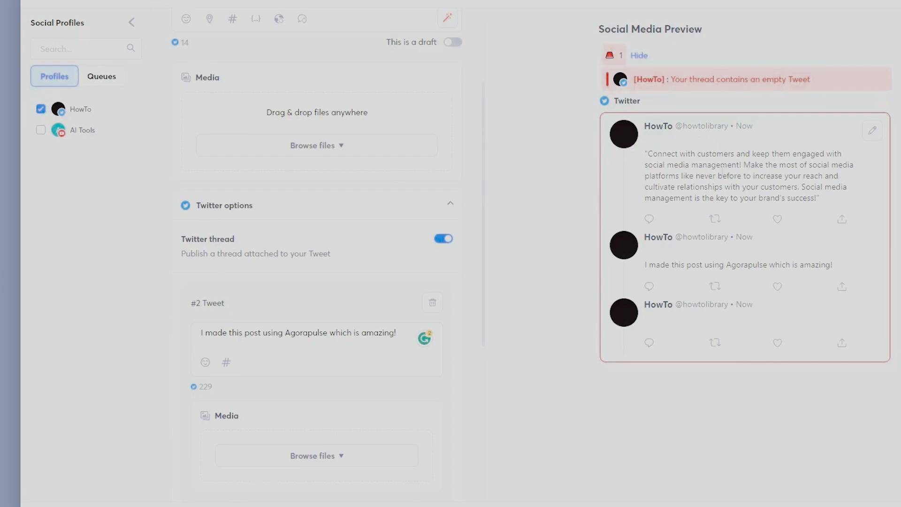
pyautogui.scroll(-6, 337, 272)
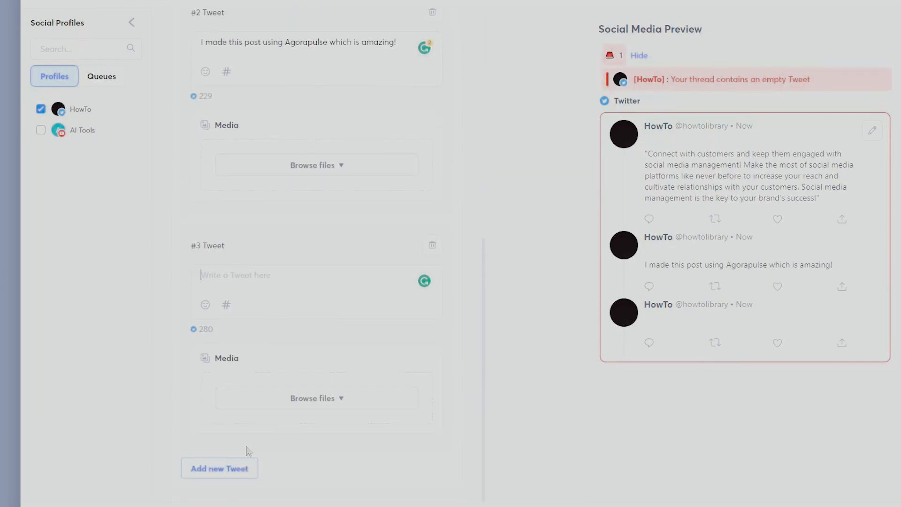
pyautogui.scroll(8, 356, 437)
pyautogui.scroll(-3, 361, 436)
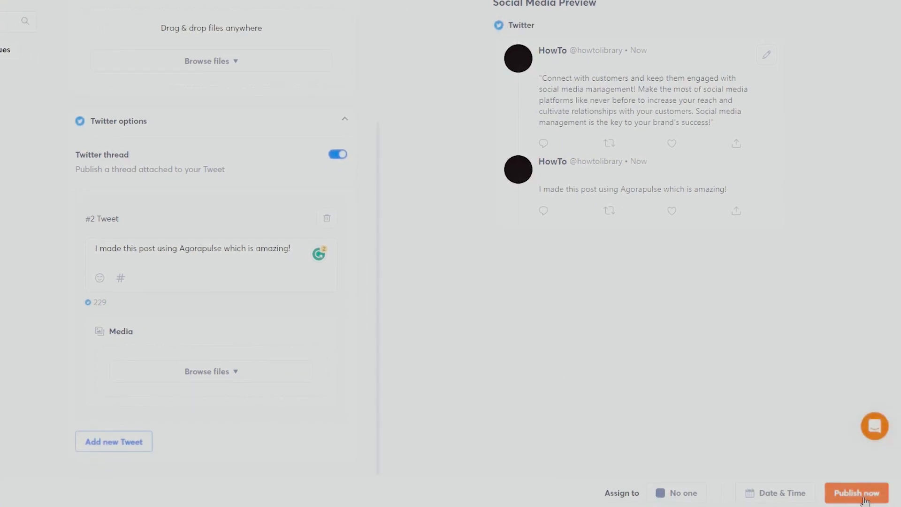
# Publish the two-tweet thread immediately and acknowledge the notice about the new calendar
pyautogui.click(864, 498)
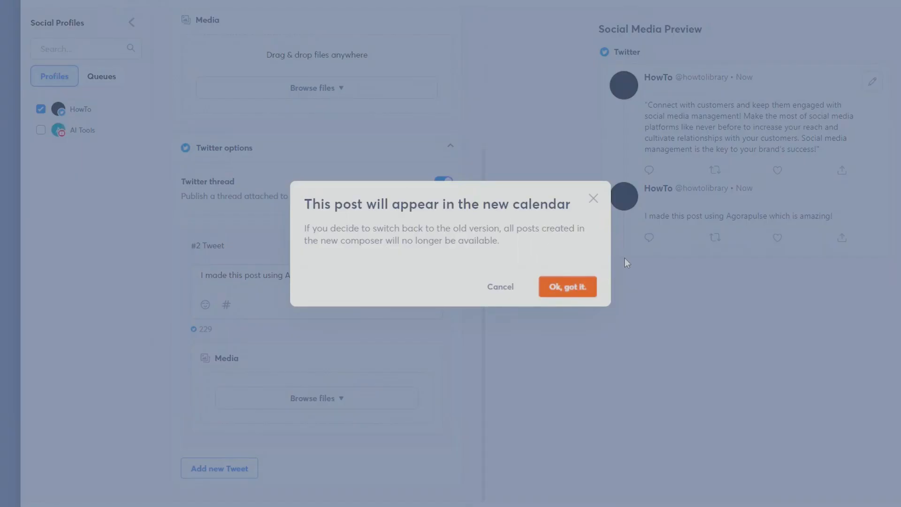
pyautogui.click(565, 287)
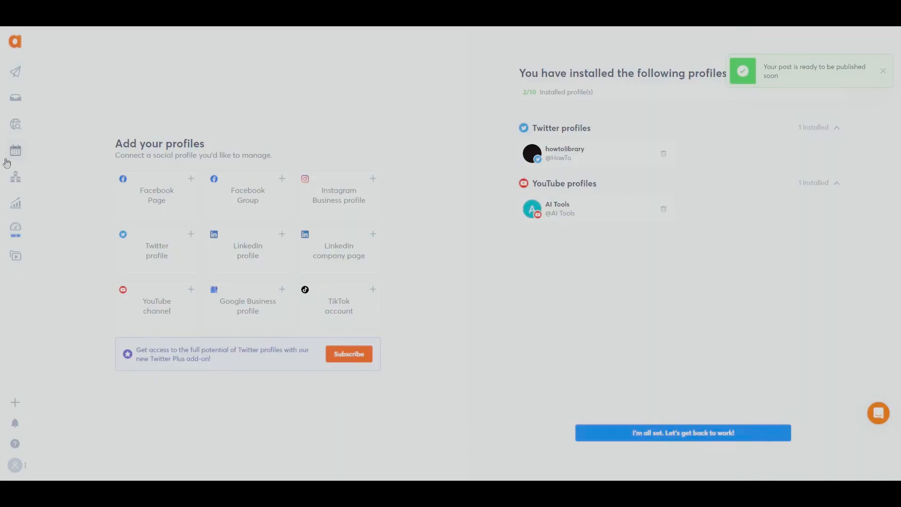
# Check the published thread in the June calendar, temporarily including the AI Tools profile's posts beside those of HowTo
pyautogui.click(14, 155)
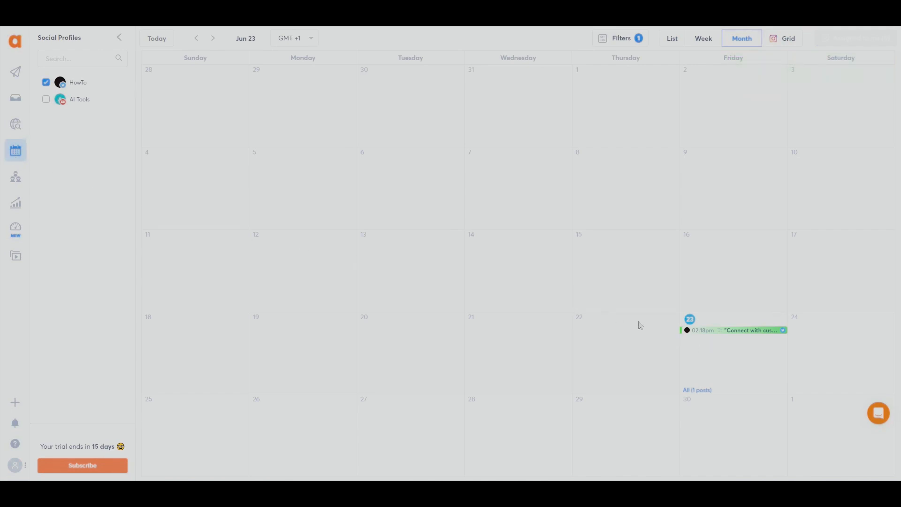
pyautogui.moveTo(705, 333)
pyautogui.click(45, 100)
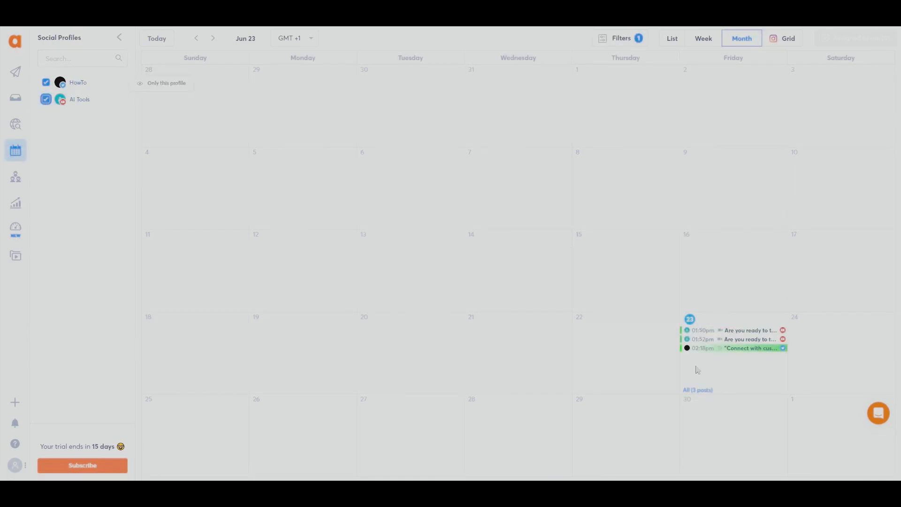
pyautogui.moveTo(754, 336)
pyautogui.click(45, 99)
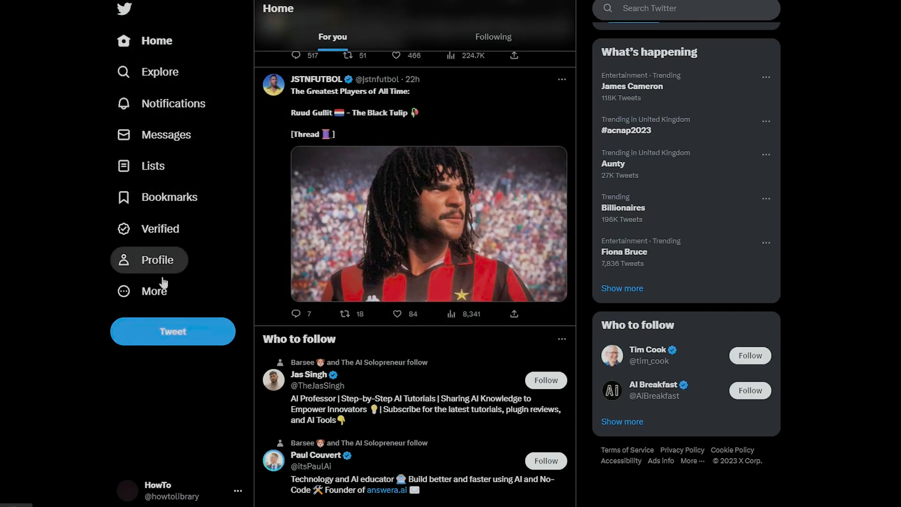
# Switch to Twitter and check the published thread on the HowTo profile page
pyautogui.click(166, 263)
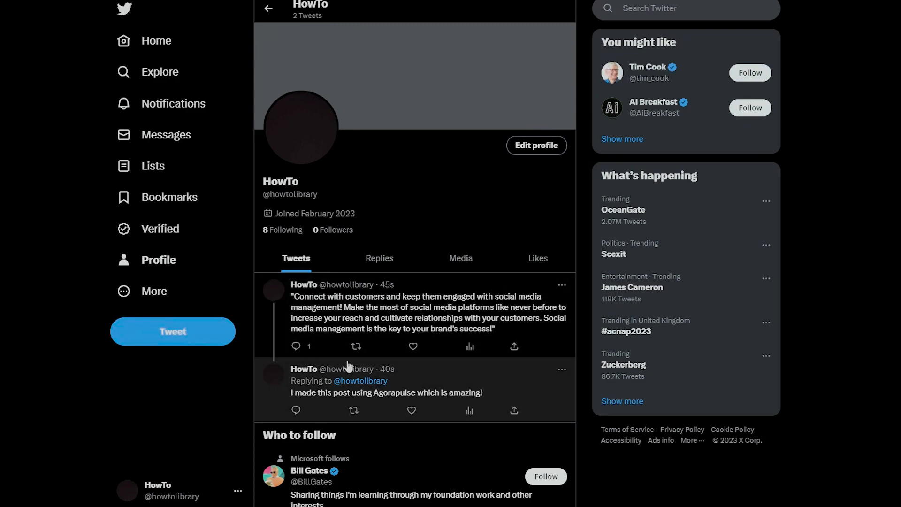
pyautogui.scroll(-1, 454, 362)
pyautogui.scroll(1, 454, 361)
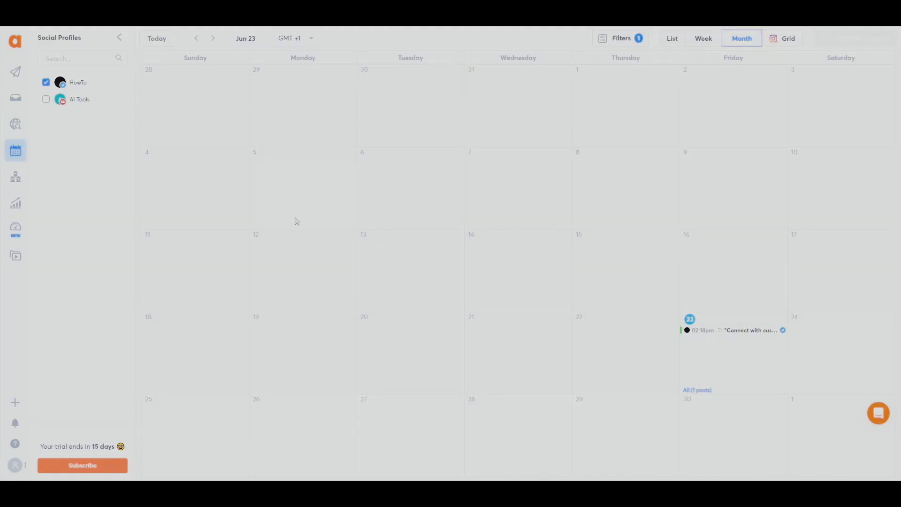
# Include AI Tools in the Agorapulse calendar and review the inbox for both profiles, including AI Tools' assigned items and profile posts
pyautogui.click(46, 100)
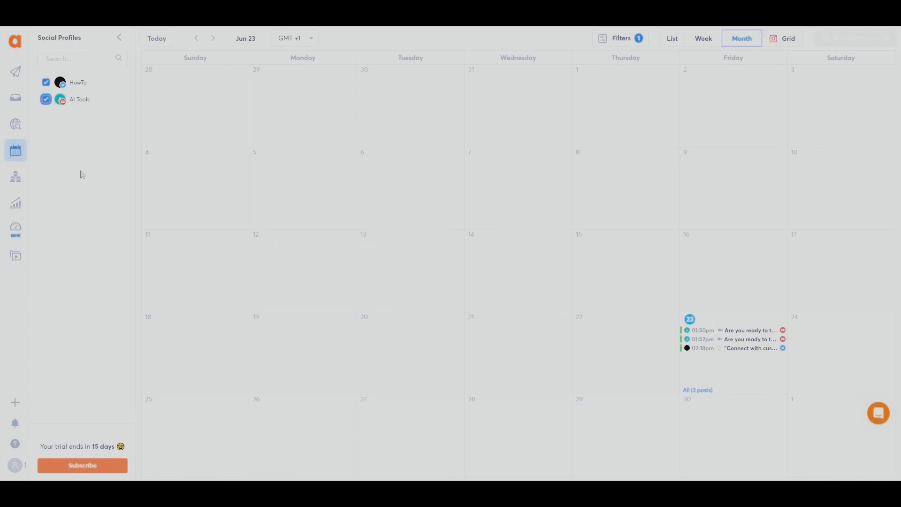
pyautogui.click(15, 97)
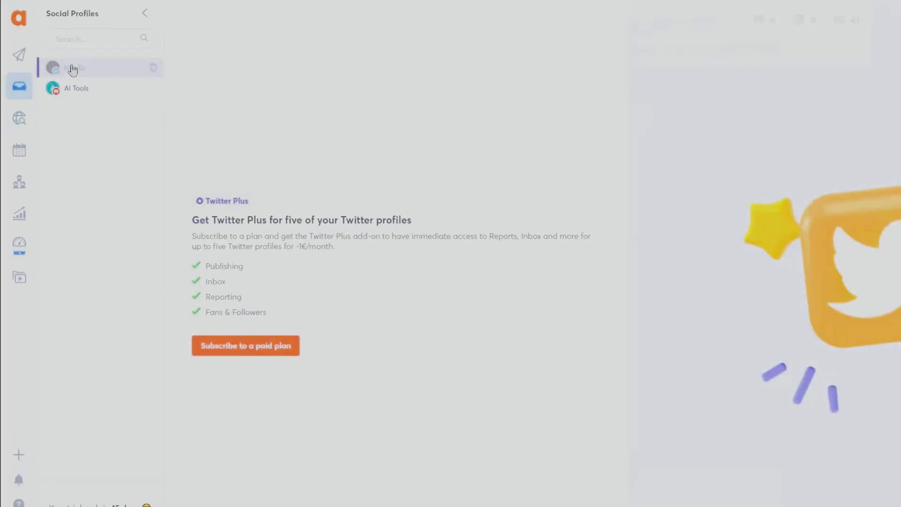
pyautogui.click(76, 90)
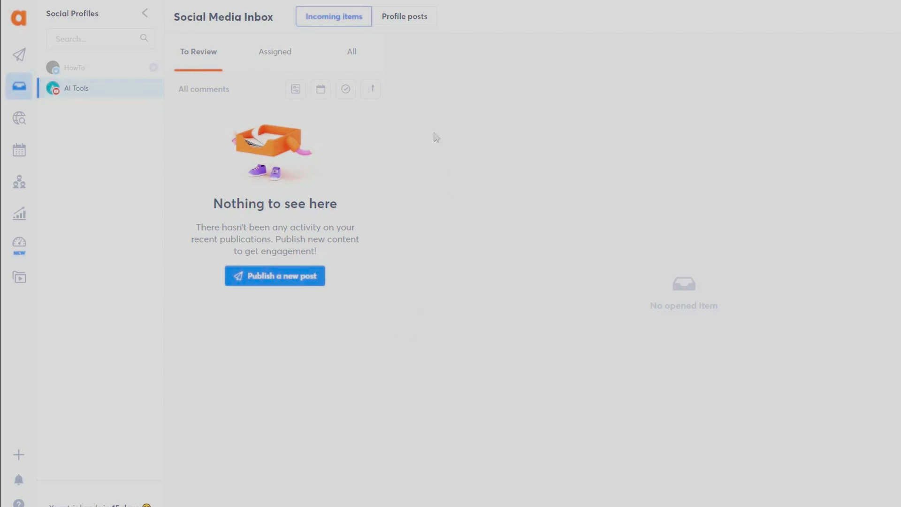
pyautogui.click(274, 53)
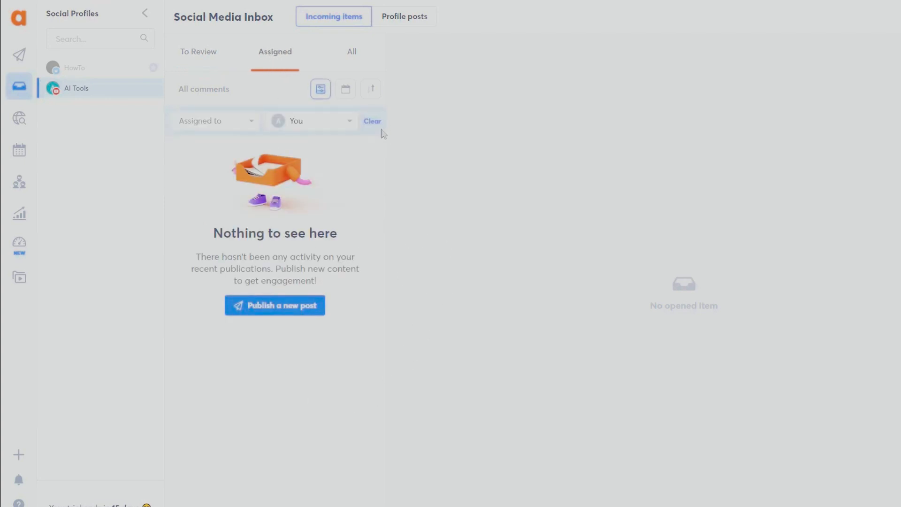
pyautogui.click(394, 21)
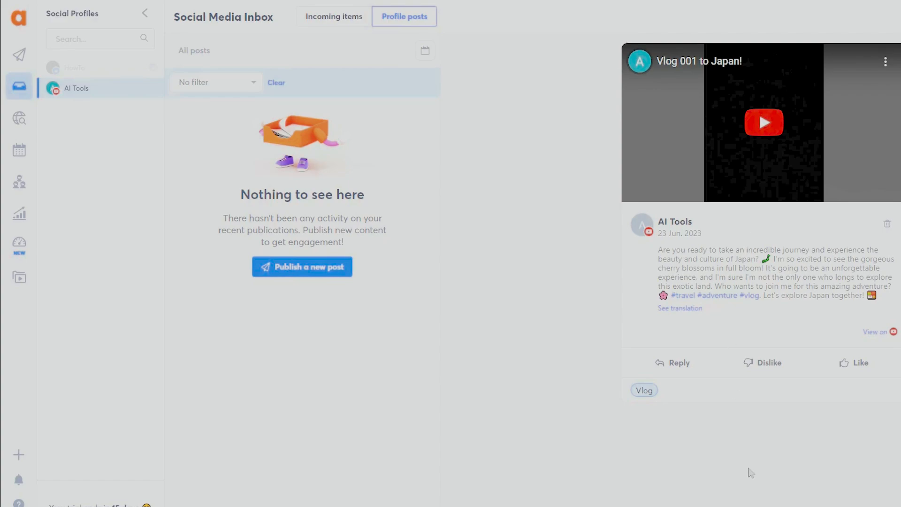
pyautogui.click(77, 73)
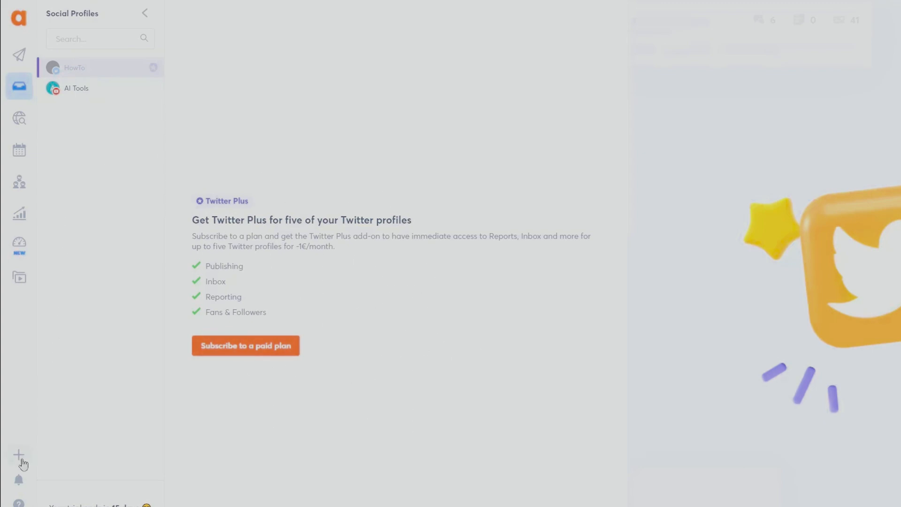
# View the page for adding social profiles and check the Listening section for the AI Tools profile
pyautogui.click(19, 454)
pyautogui.click(99, 451)
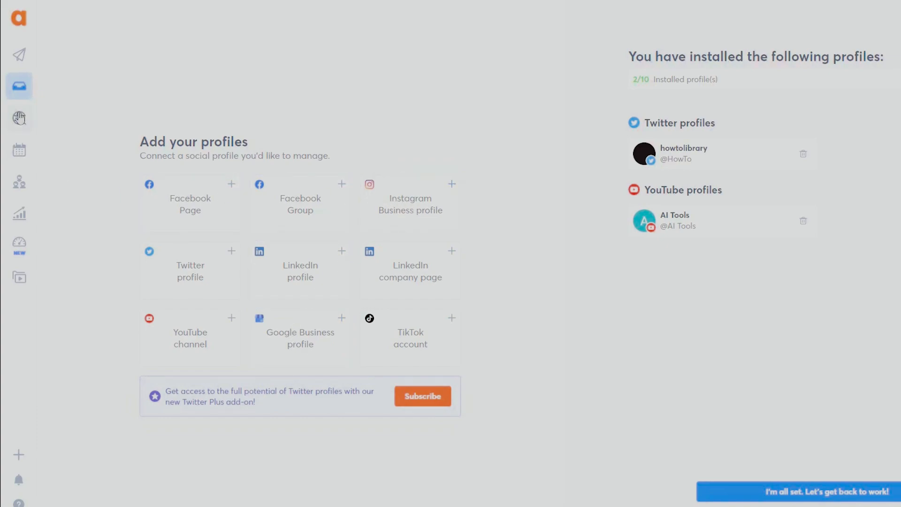
pyautogui.click(19, 117)
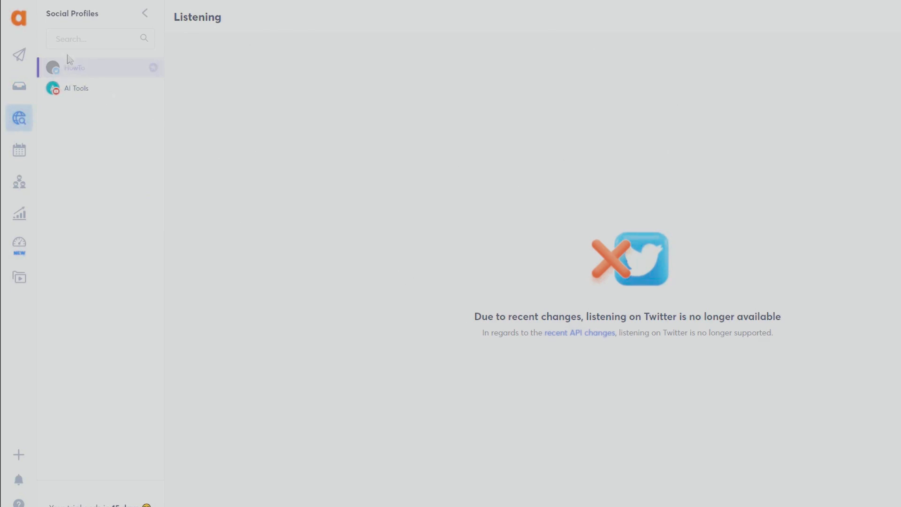
pyautogui.click(85, 93)
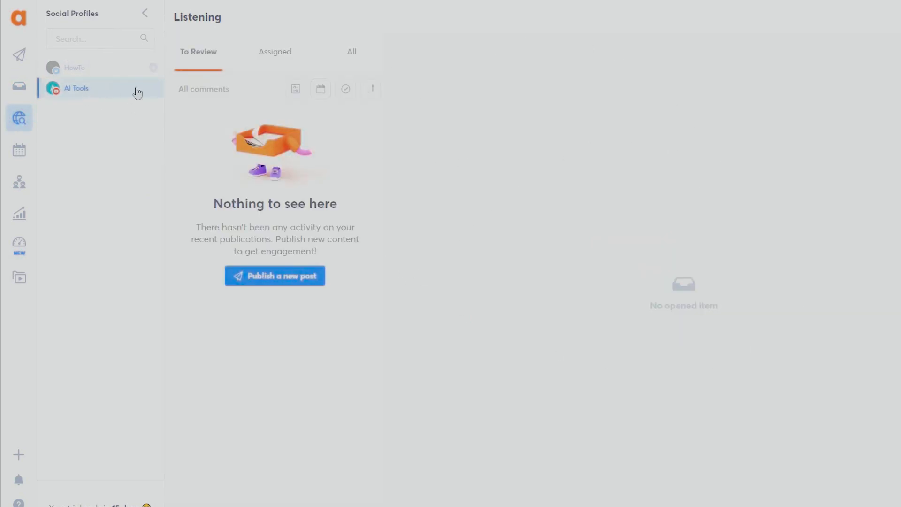
# Look through the publishing calendar, the AI Tools audience list and the reports section
pyautogui.click(16, 158)
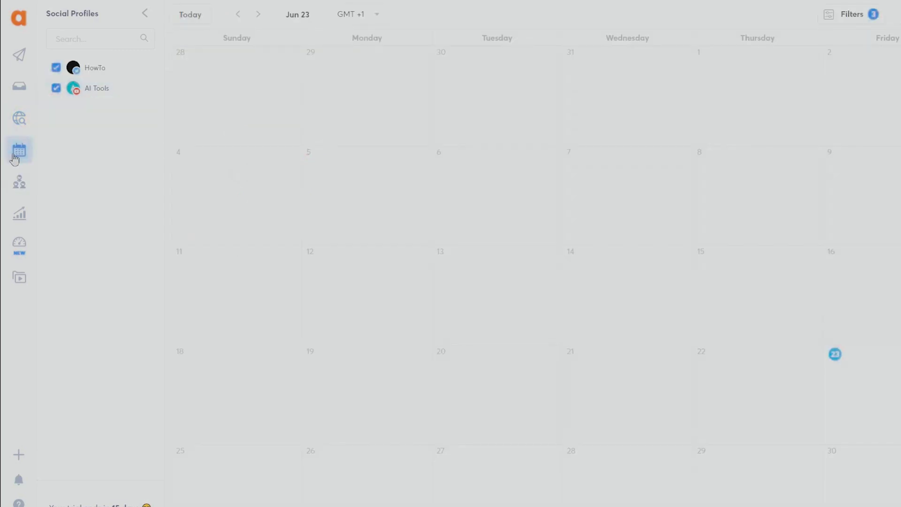
pyautogui.click(19, 182)
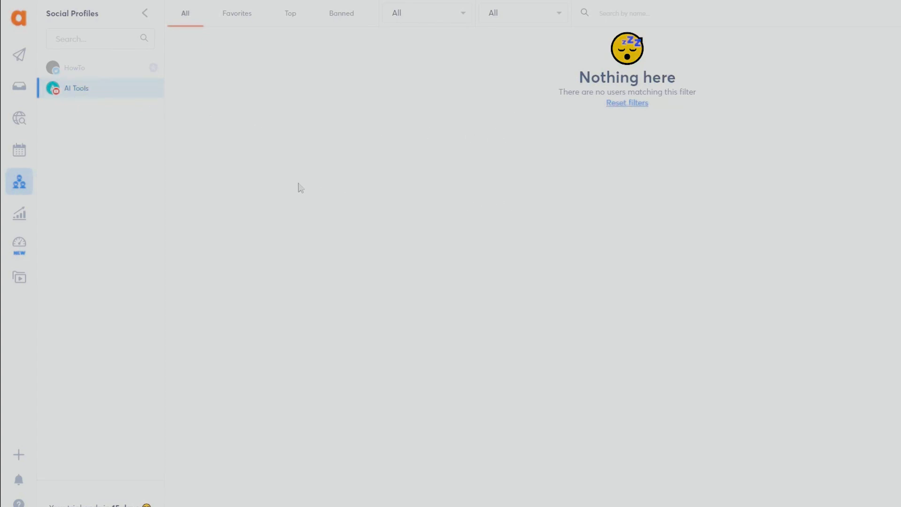
pyautogui.click(21, 223)
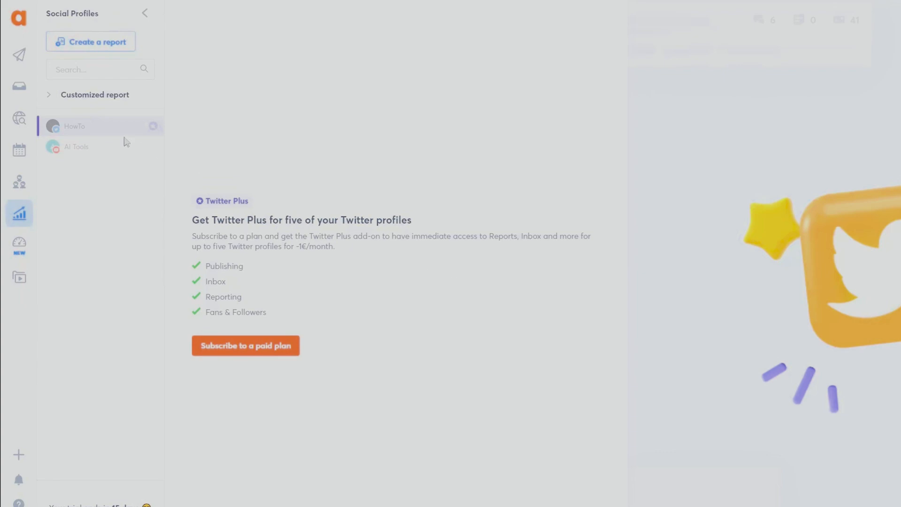
pyautogui.moveTo(69, 154)
# Examine the example Social Media ROI report, covering top content and the funnels by content type and team member
pyautogui.click(20, 244)
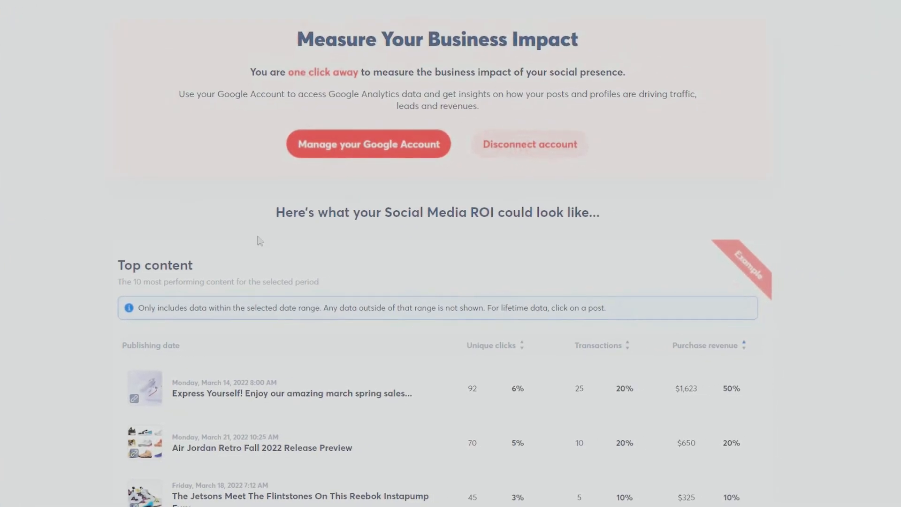
pyautogui.scroll(-8, 601, 263)
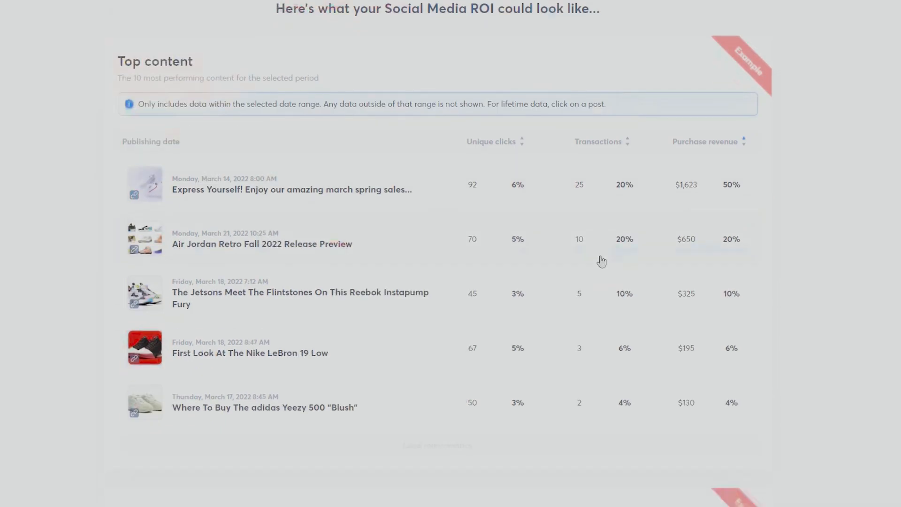
pyautogui.scroll(-5, 839, 294)
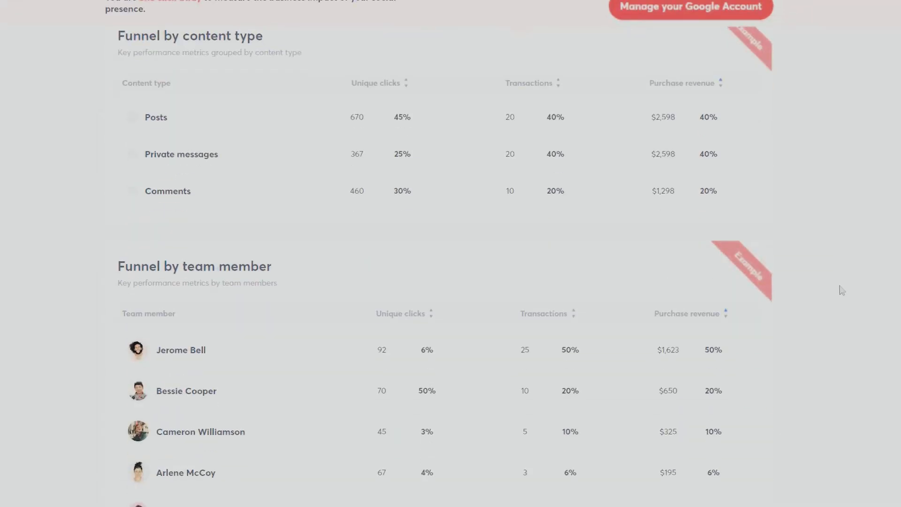
pyautogui.scroll(13, 843, 288)
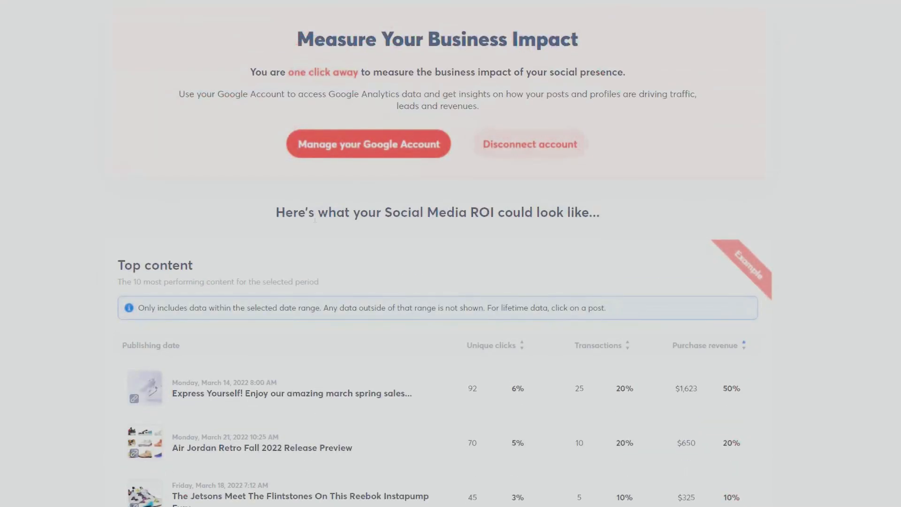
pyautogui.scroll(-6, 802, 278)
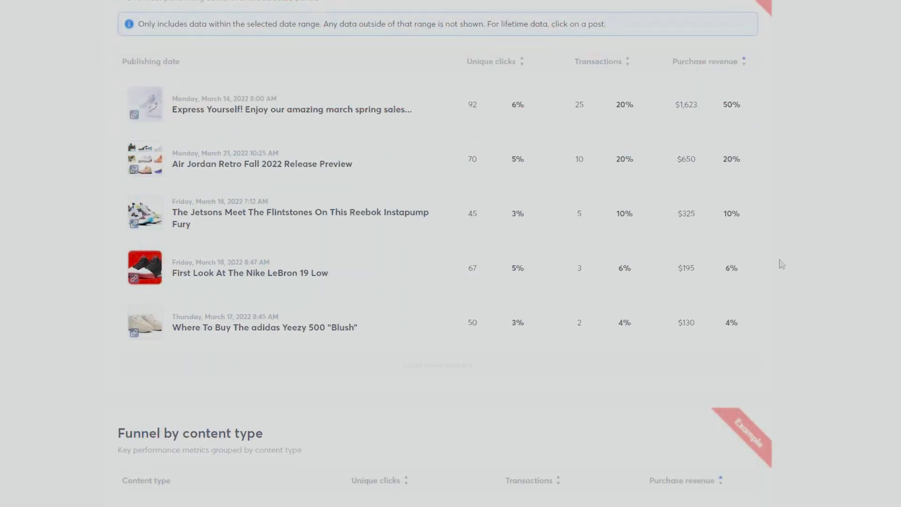
pyautogui.scroll(1, 521, 270)
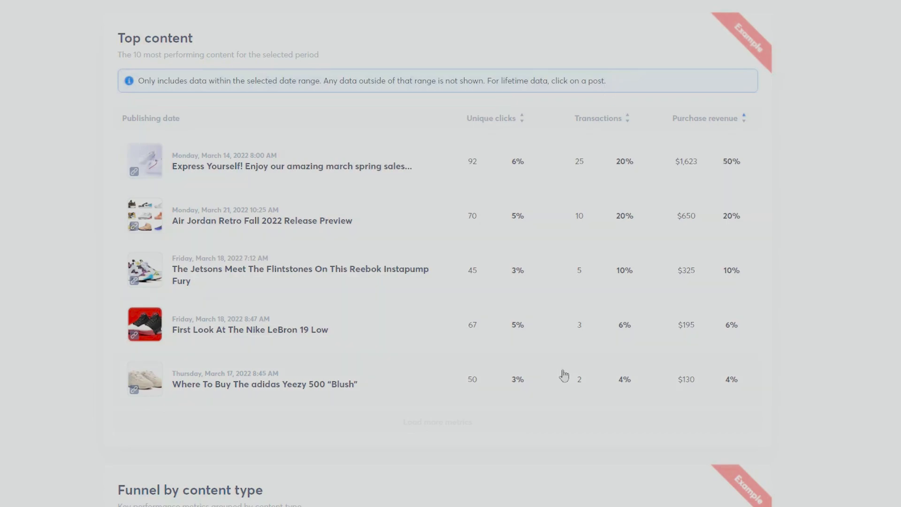
pyautogui.scroll(-2, 728, 302)
pyautogui.scroll(2, 693, 344)
pyautogui.scroll(-8, 706, 300)
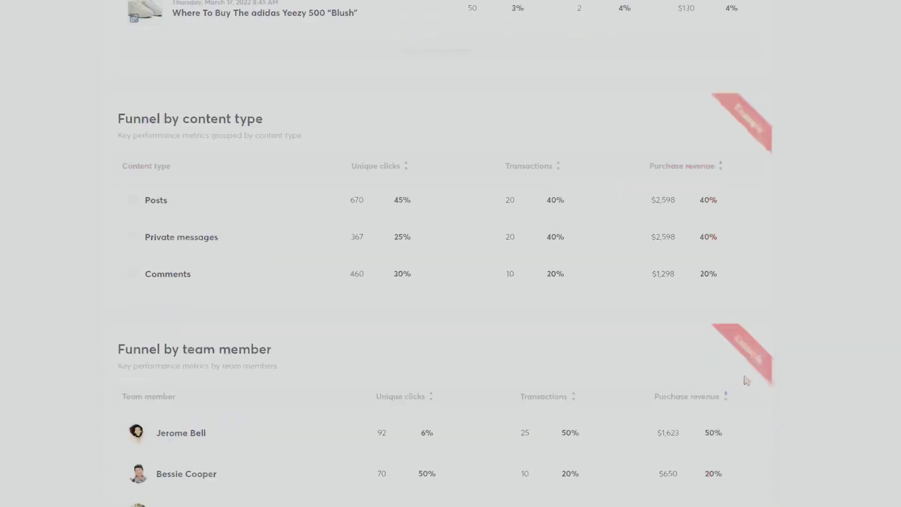
pyautogui.scroll(1, 744, 374)
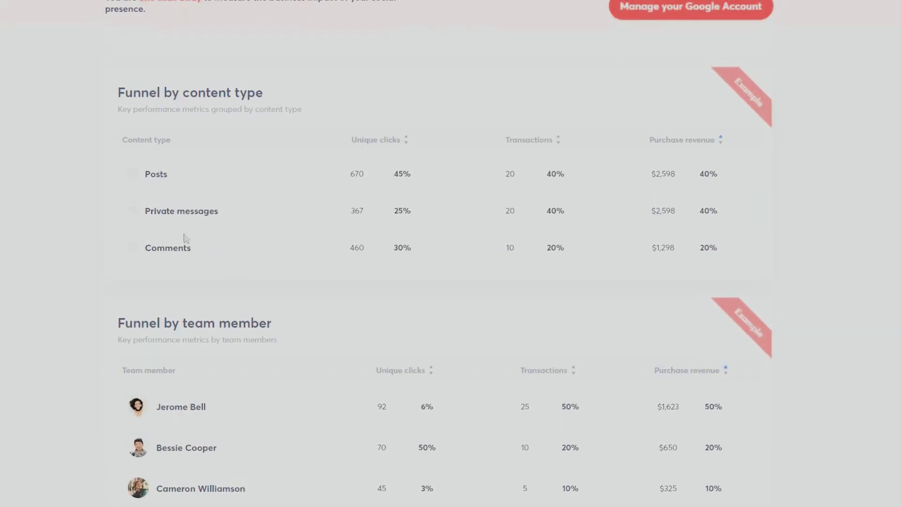
pyautogui.scroll(-2, 736, 255)
pyautogui.scroll(3, 771, 414)
pyautogui.scroll(-3, 760, 404)
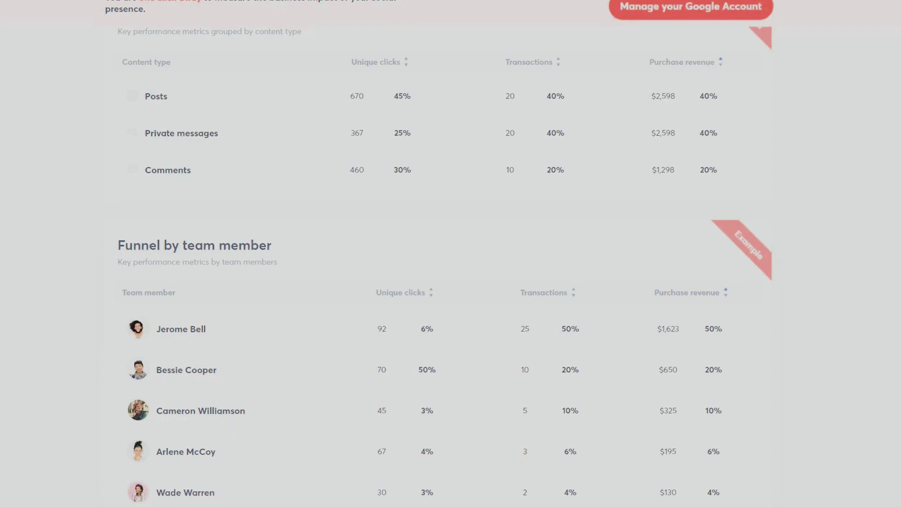
# Open the page for adding another social profile
pyautogui.click(19, 454)
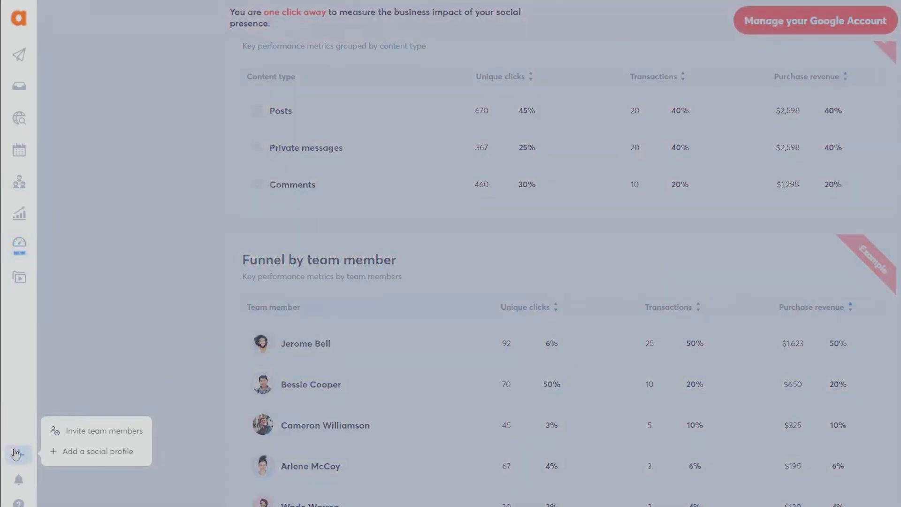
pyautogui.click(83, 451)
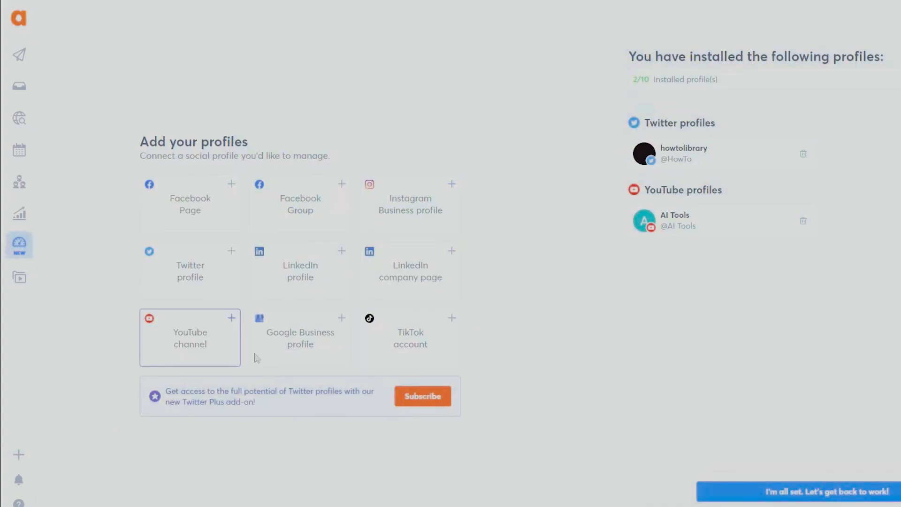